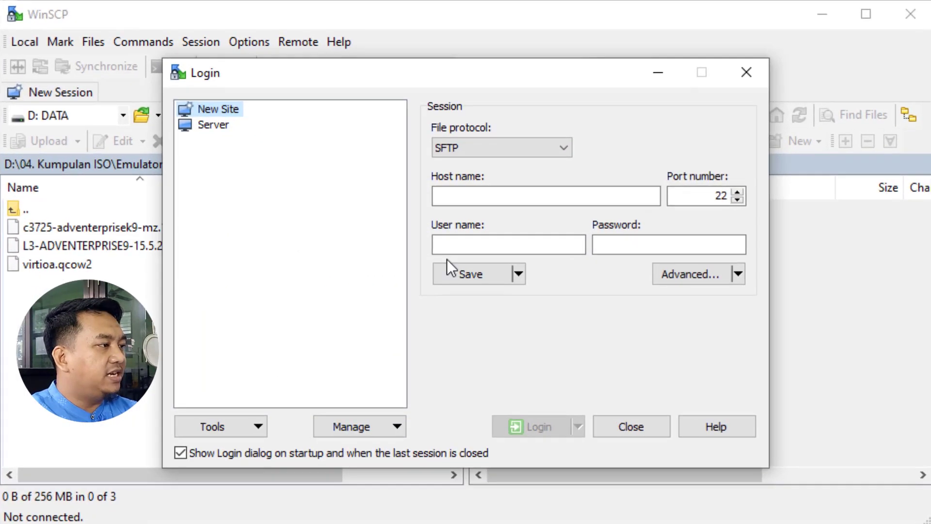
Set the new site's file protocol to SCP and its host name to 172.16.11.3.
{"action": "left_click", "coordinate": [475, 148]}
{"action": "left_click", "coordinate": [473, 177]}
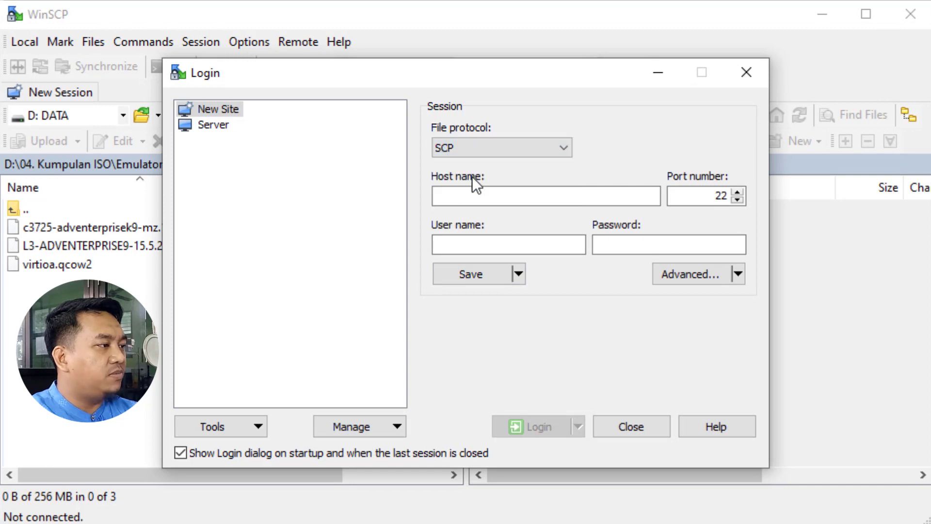
{"action": "left_click", "coordinate": [463, 196]}
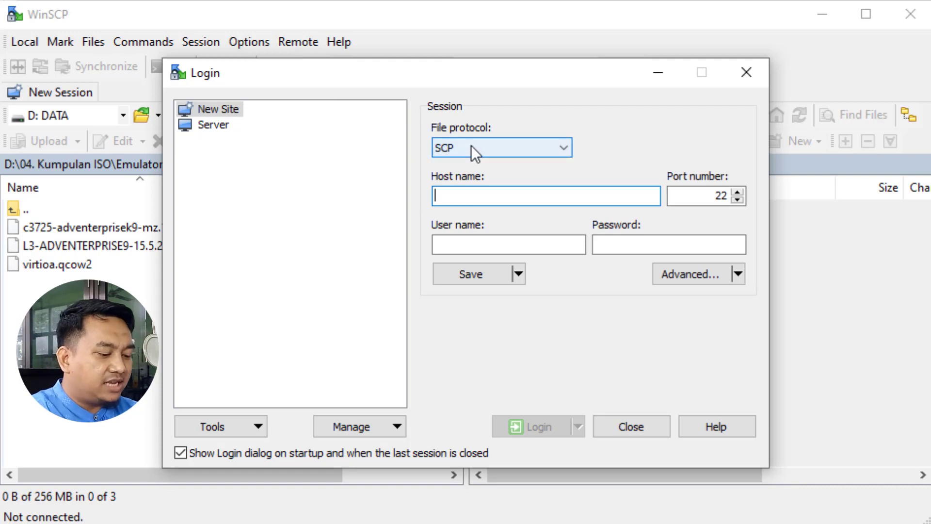
{"action": "type", "text": "172.16."}
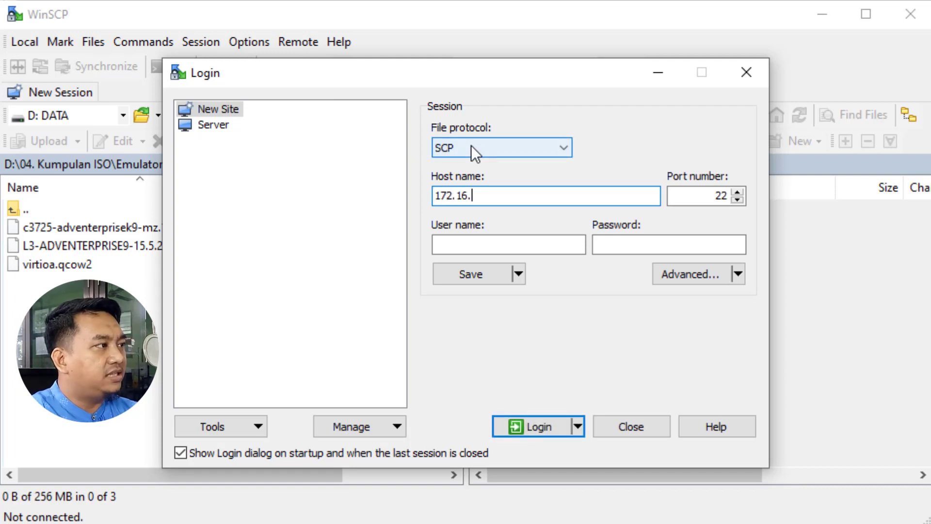
{"action": "type", "text": "11.3"}
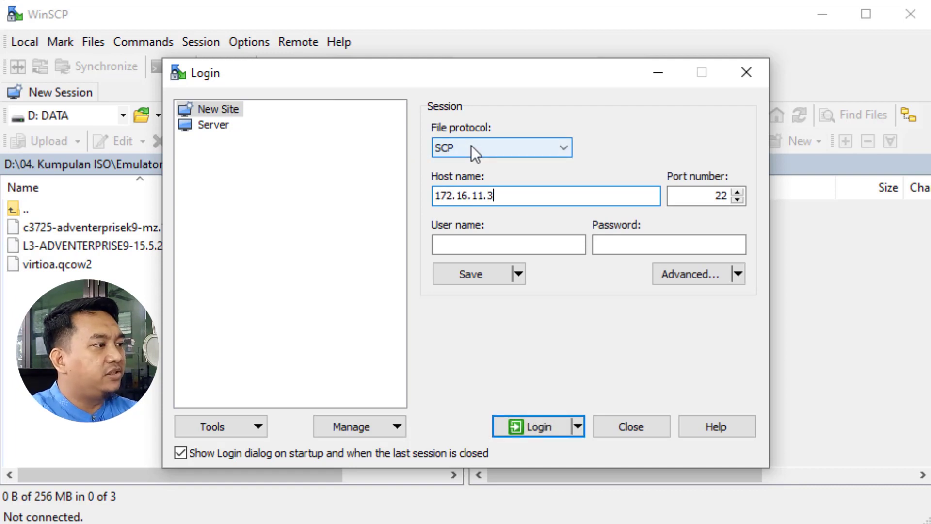
Log in to the server with user name root and the account password, accepting its unknown host key.
{"action": "left_click", "coordinate": [473, 248]}
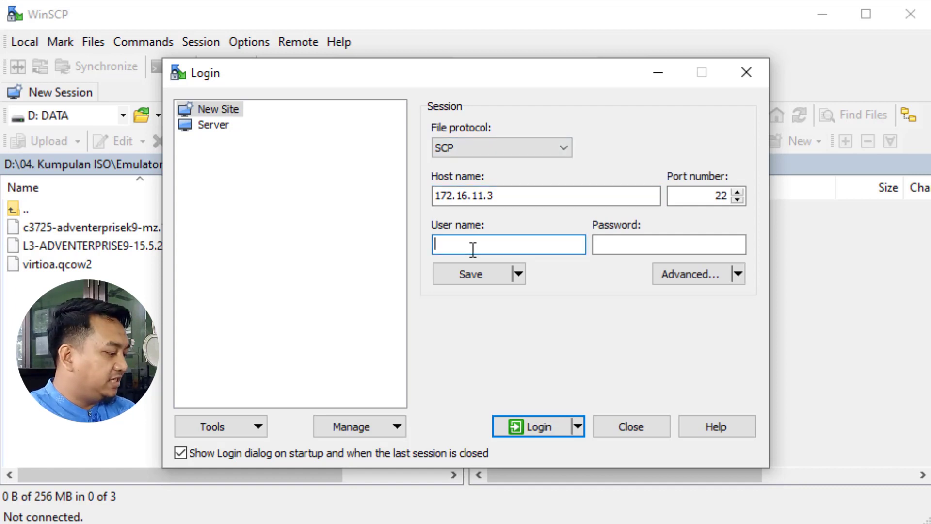
{"action": "type", "text": "root"}
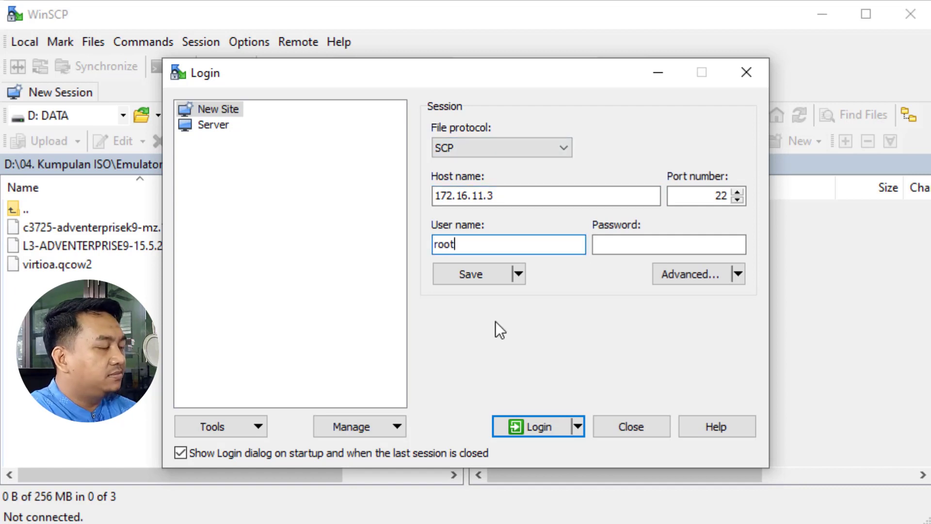
{"action": "left_click", "coordinate": [635, 243]}
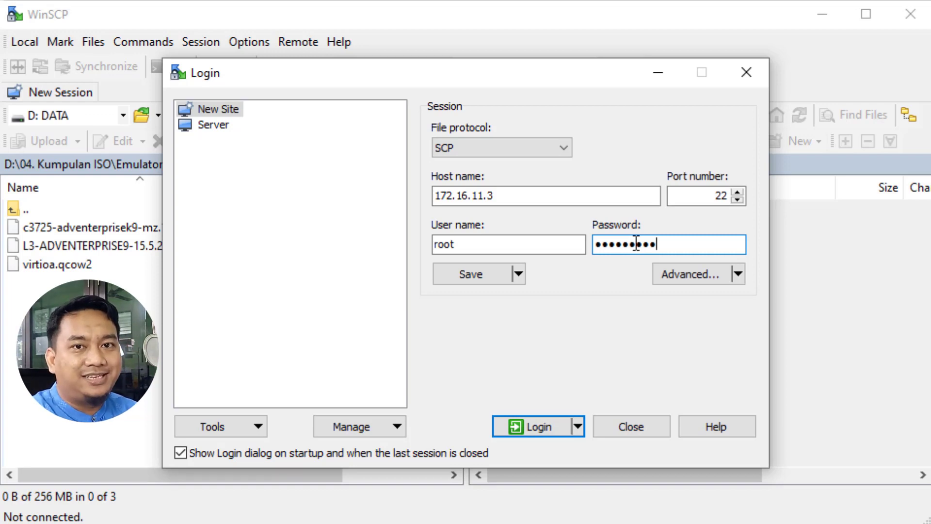
{"action": "left_click", "coordinate": [537, 426]}
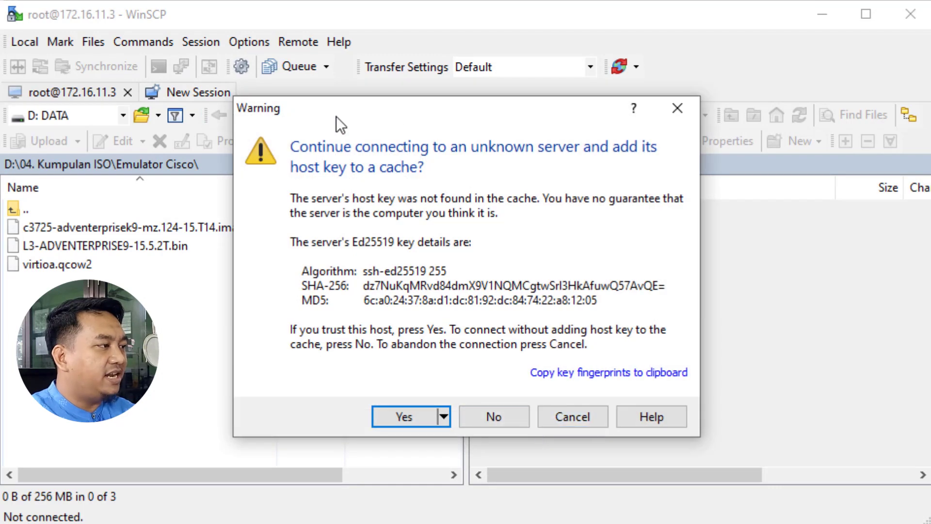
{"action": "left_click", "coordinate": [404, 418]}
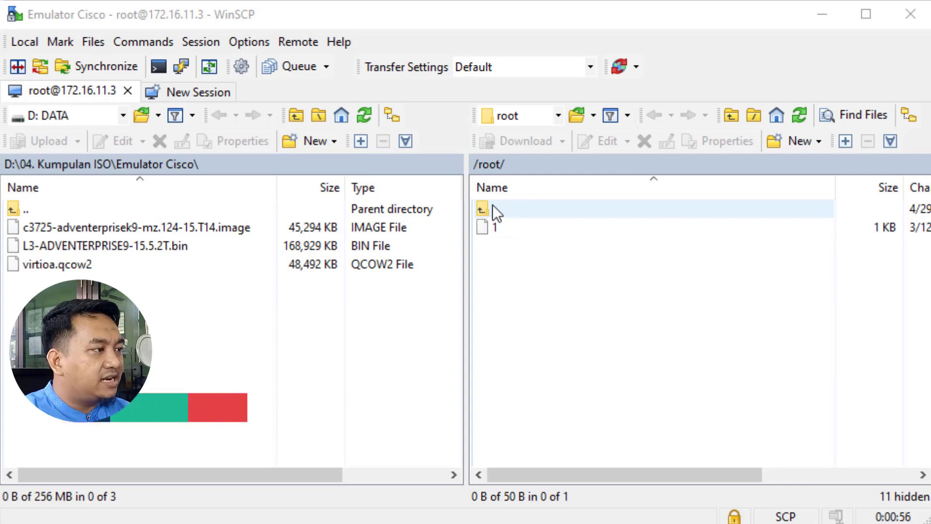
Open the remote directory /opt/unetlab/addons/dynamips, starting from the root user's home folder.
{"action": "double_click", "coordinate": [500, 208]}
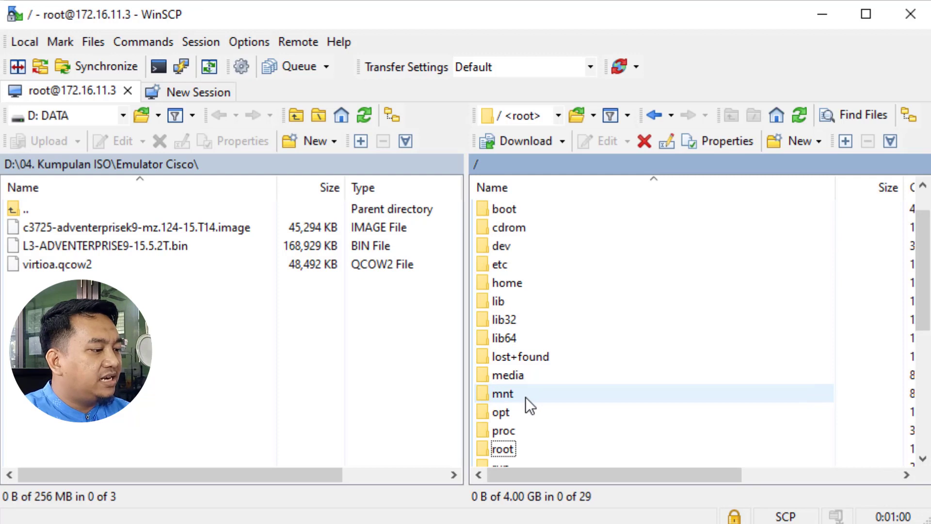
{"action": "double_click", "coordinate": [524, 412]}
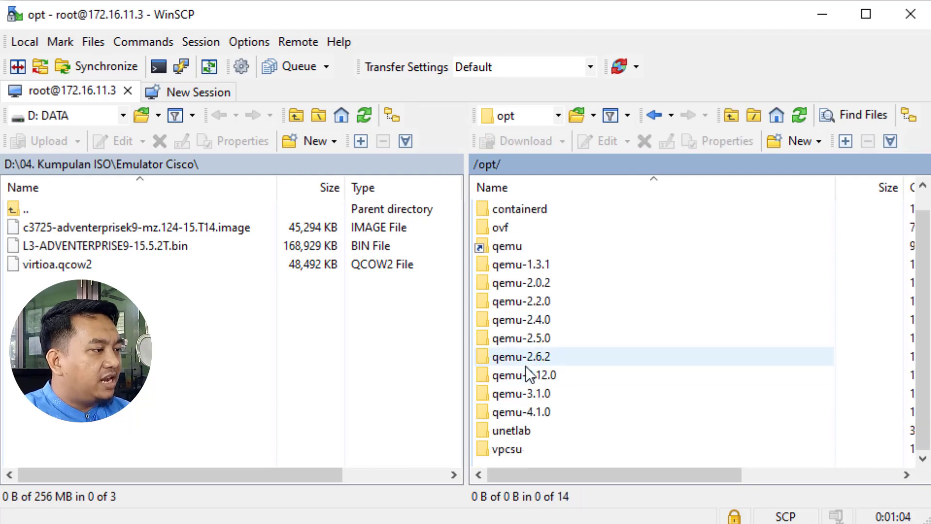
{"action": "double_click", "coordinate": [508, 432]}
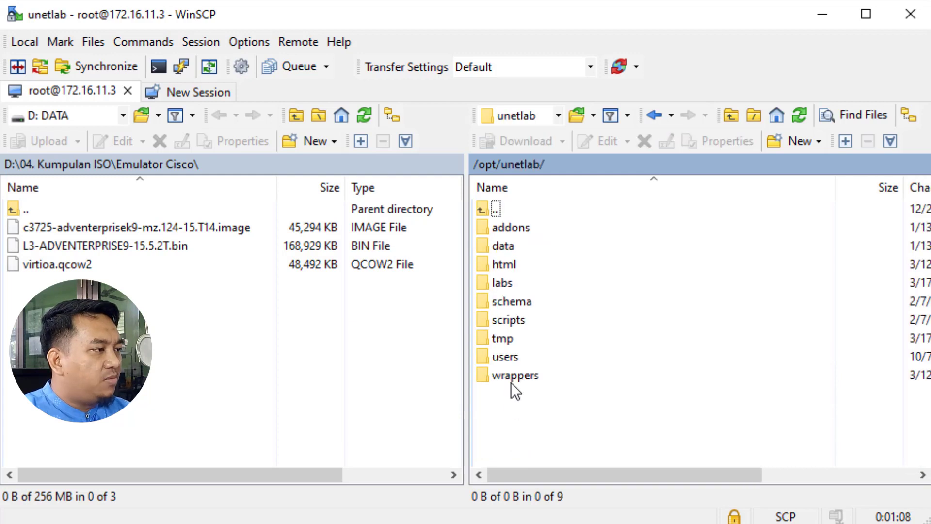
{"action": "double_click", "coordinate": [540, 228]}
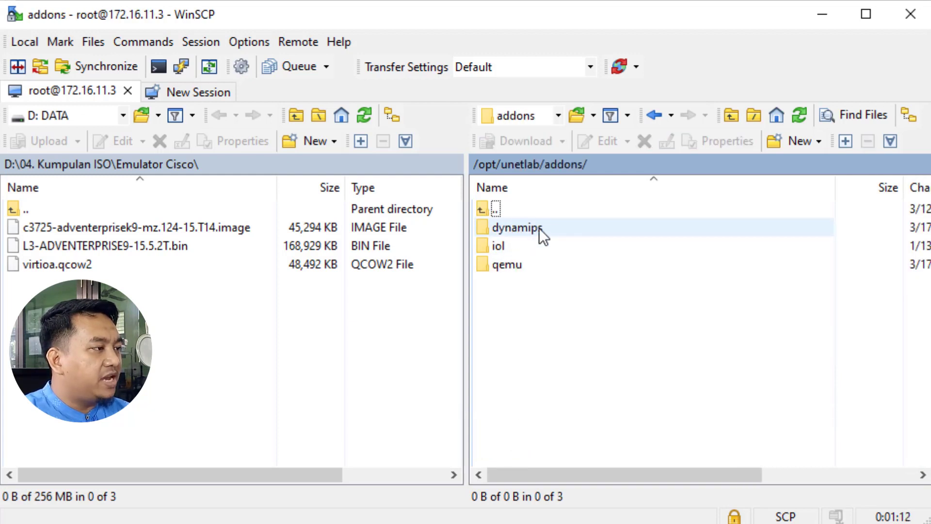
{"action": "left_click", "coordinate": [534, 229]}
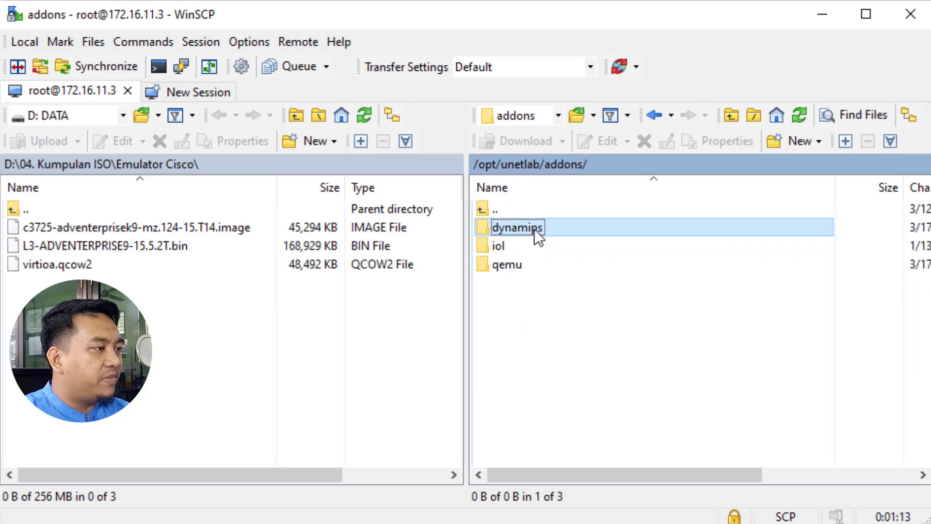
{"action": "double_click", "coordinate": [561, 226]}
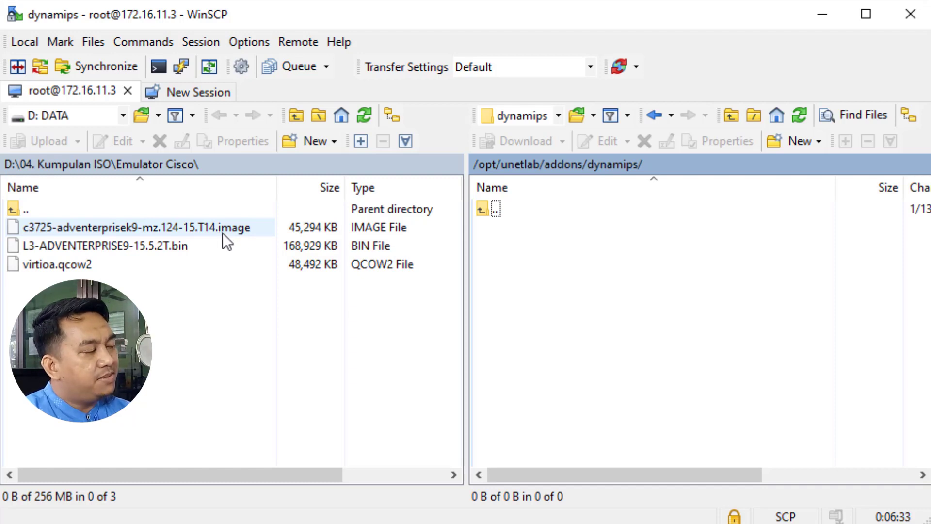
Upload the local file c3725-adventerprisek9-mz.124-15.T14.image to /opt/unetlab/addons/dynamips/ and select the uploaded copy.
{"action": "left_click", "coordinate": [46, 230]}
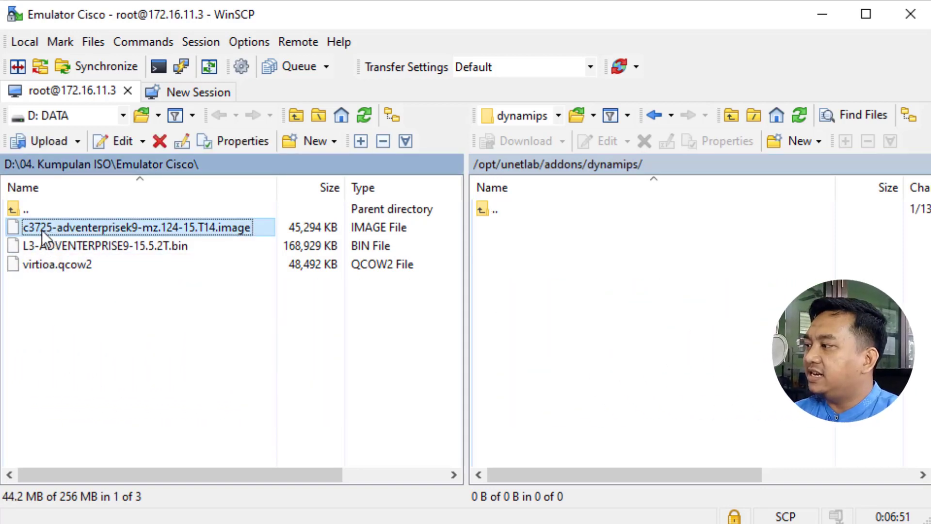
{"action": "right_click", "coordinate": [84, 226]}
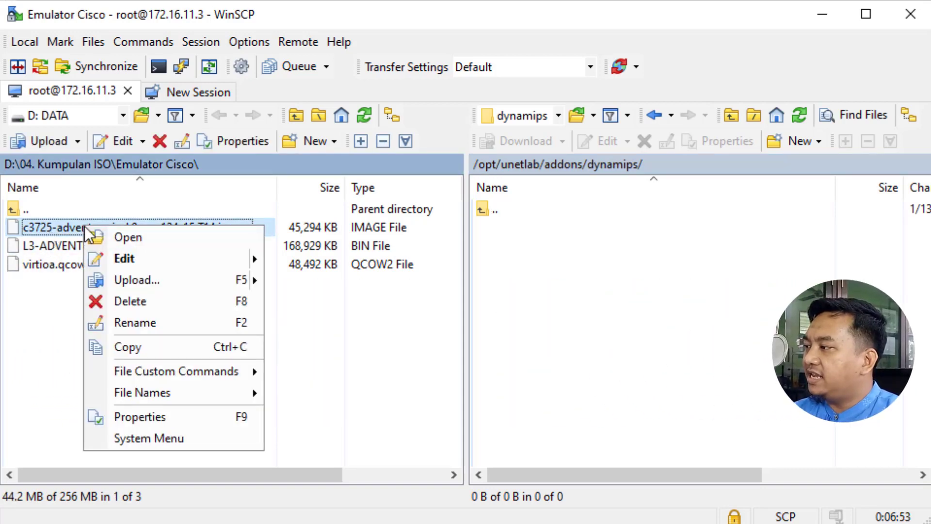
{"action": "left_click", "coordinate": [141, 281]}
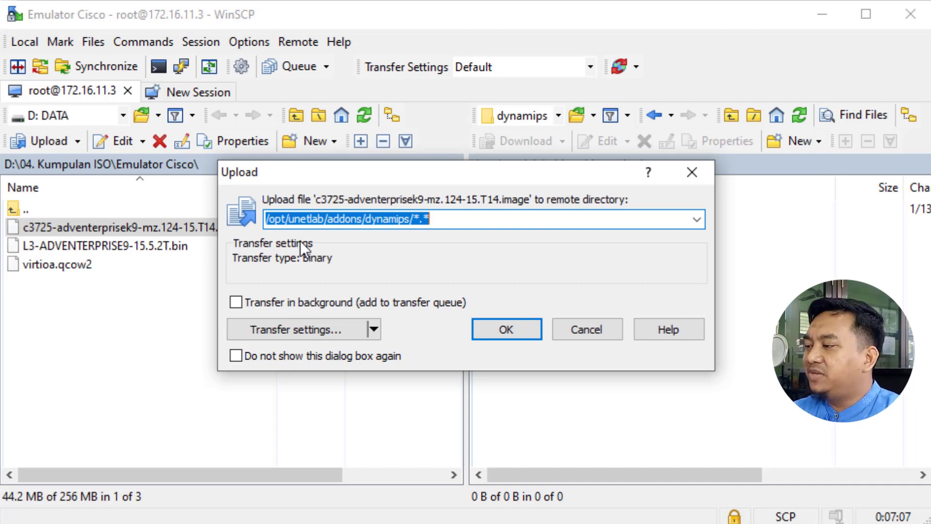
{"action": "left_click", "coordinate": [507, 330]}
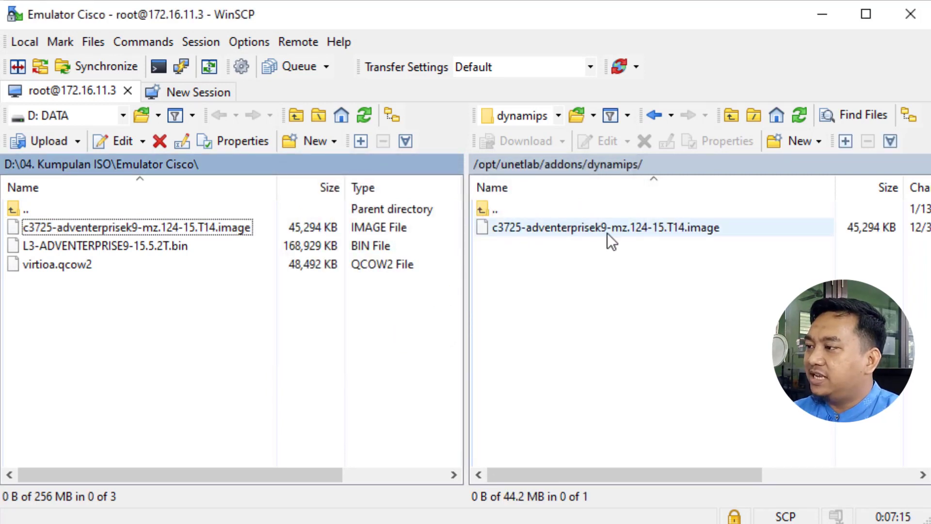
{"action": "left_click", "coordinate": [511, 230]}
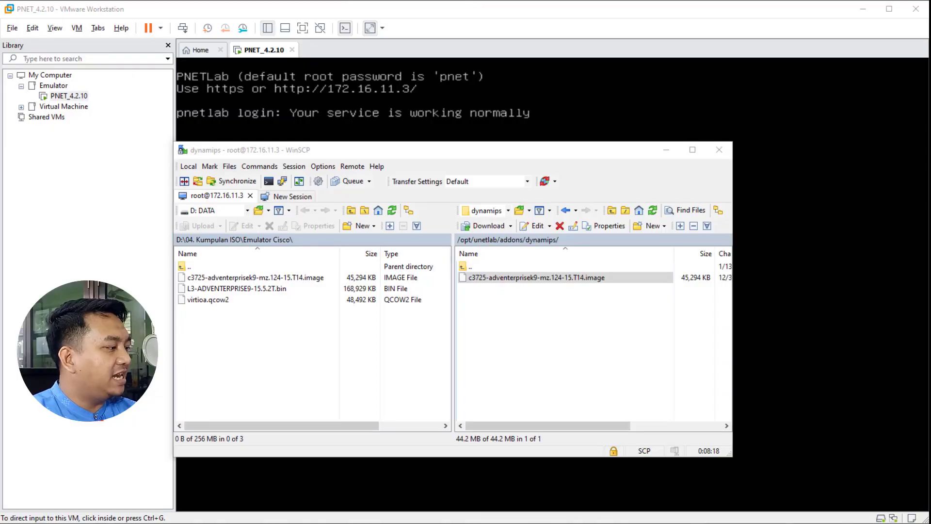
Minimize the file transfer window and switch to PuTTY to open an SSH connection to 172.16.11.3 on port 22, accepting the host key.
{"action": "left_click", "coordinate": [667, 150]}
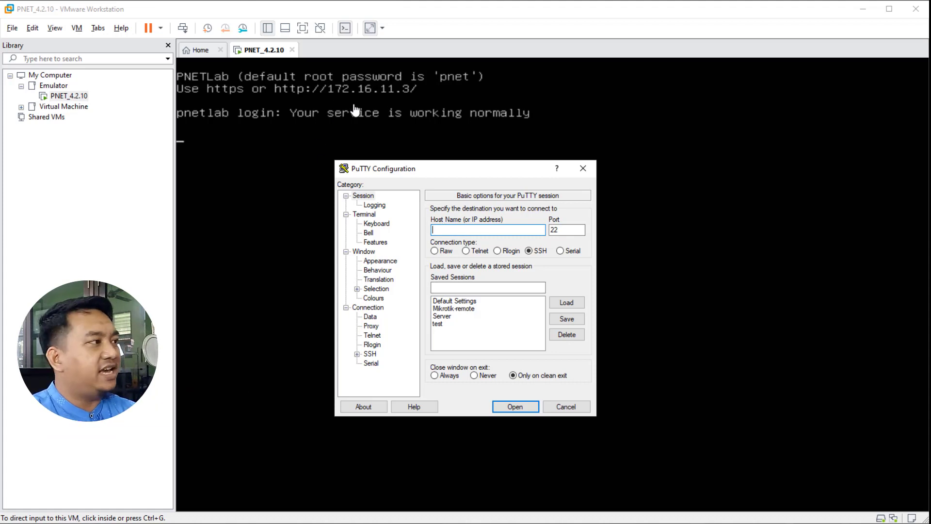
{"action": "type", "text": "17"}
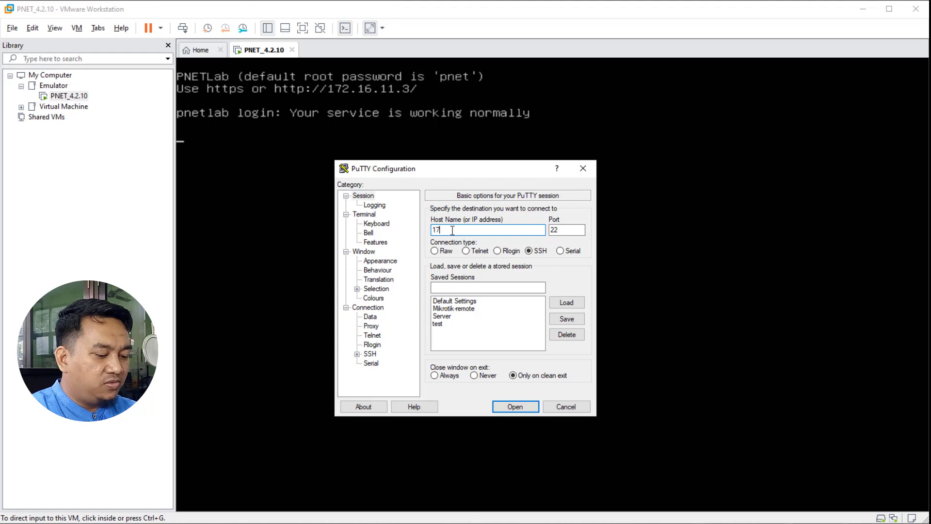
{"action": "type", "text": "2.16.11"}
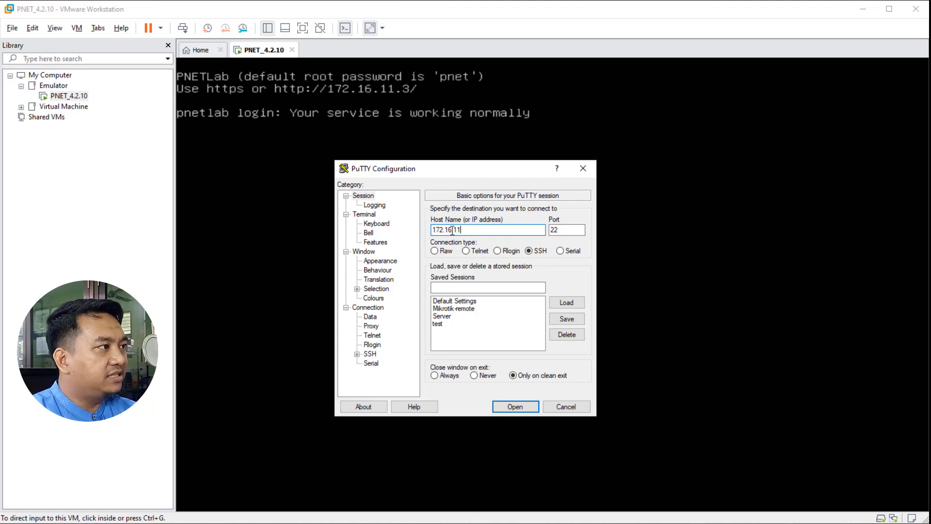
{"action": "type", "text": ".3"}
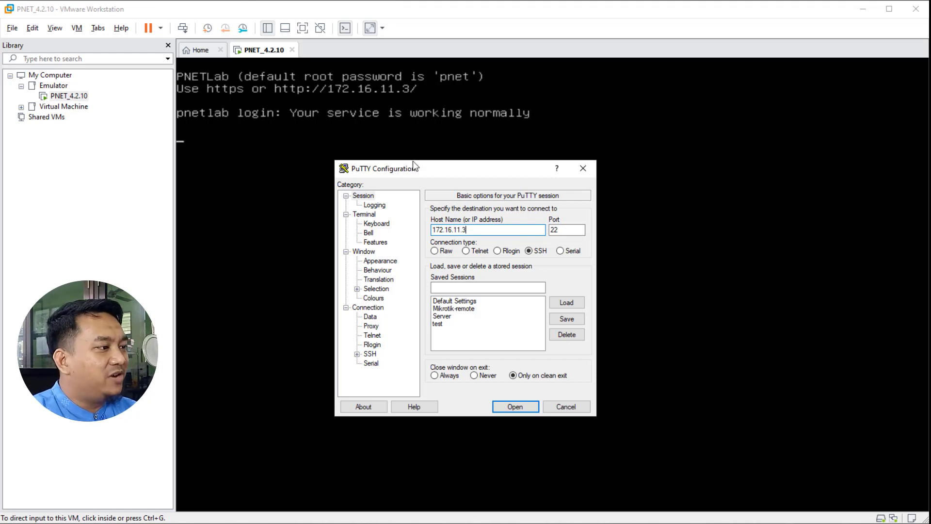
{"action": "left_click", "coordinate": [515, 407]}
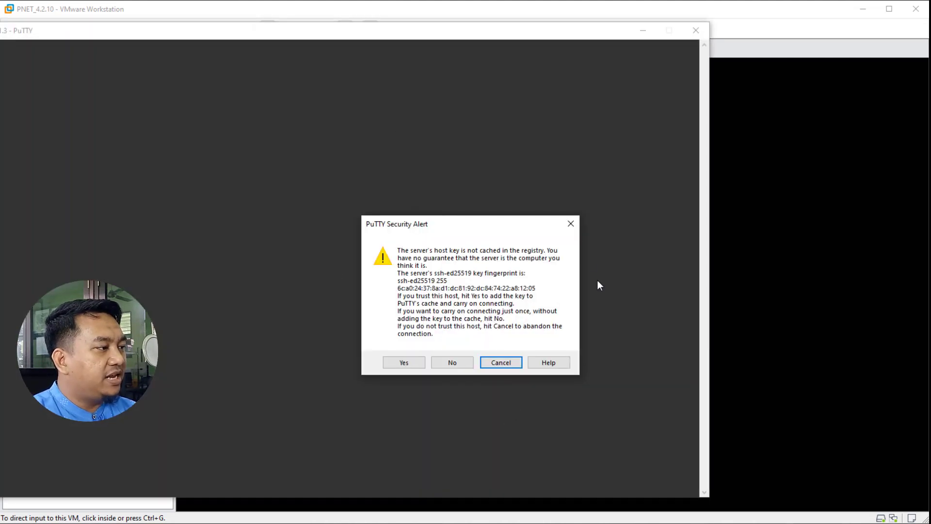
{"action": "left_click", "coordinate": [403, 365]}
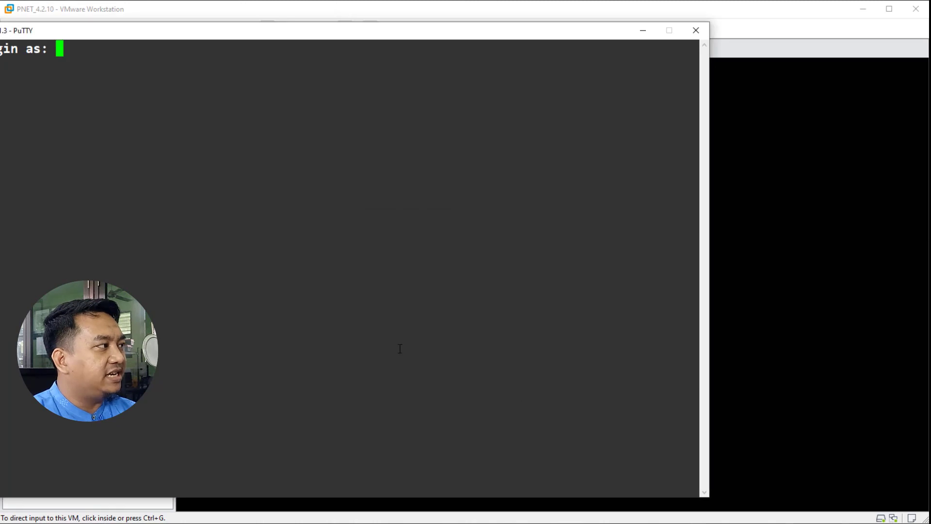
Move the terminal window fully into view and log in as root with the account password.
{"action": "left_click_drag", "start_coordinate": [224, 29], "coordinate": [445, 49]}
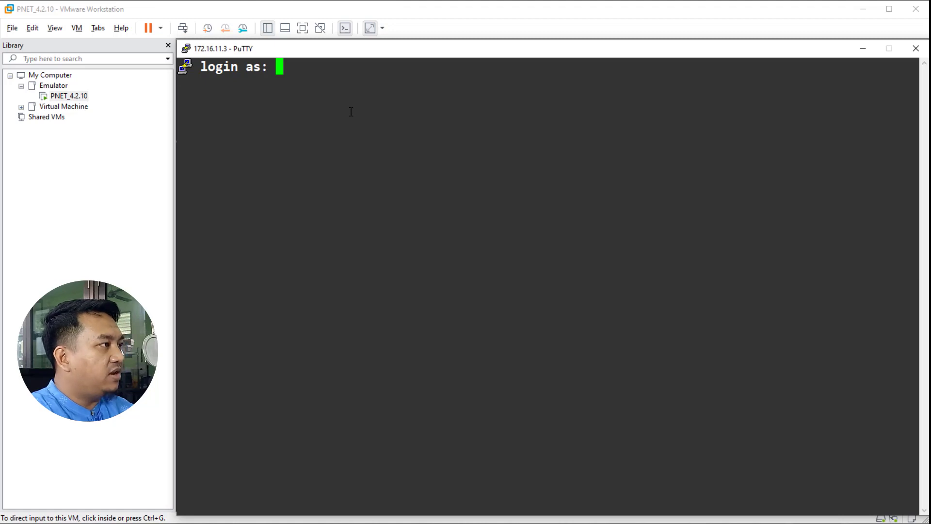
{"action": "type", "text": "root"}
{"action": "key", "text": "Return"}
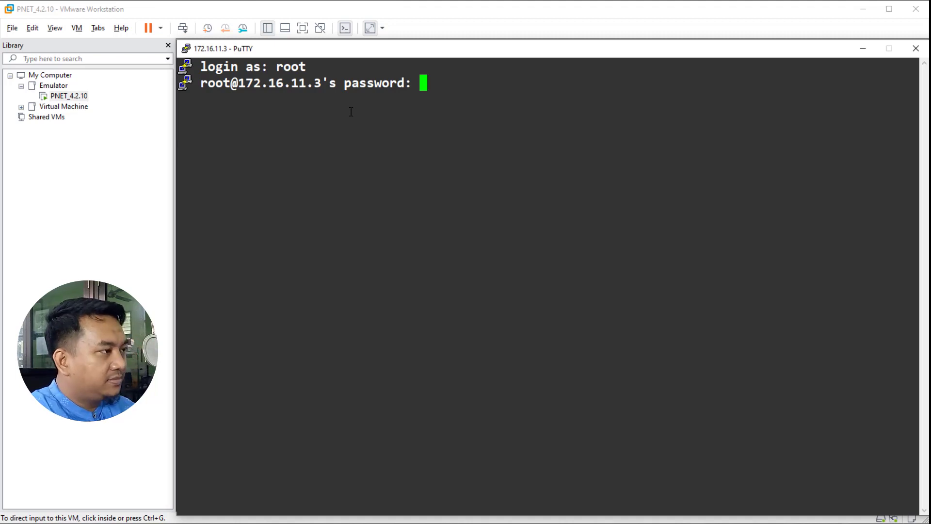
{"action": "key", "text": "Return"}
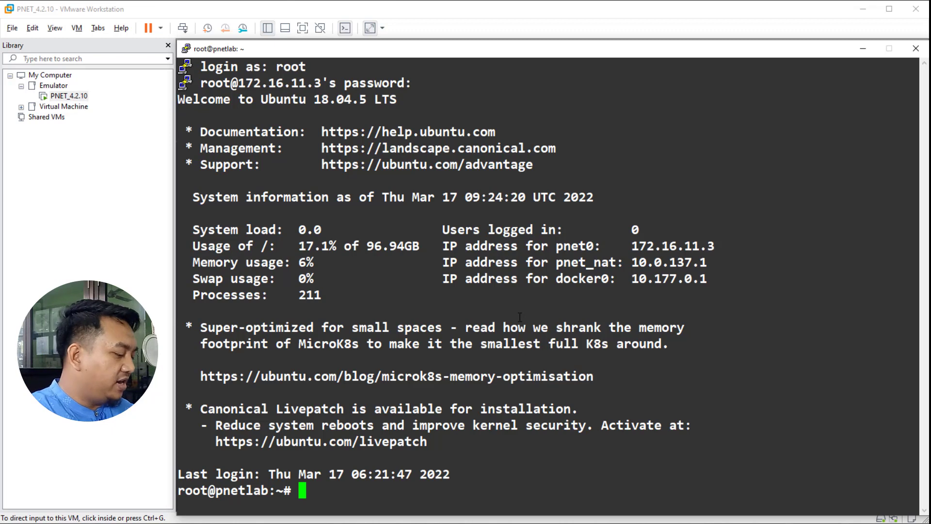
Clear the terminal and run /opt/unetlab/wrappers/unl_wrapper -a fixpermissions on the server.
{"action": "key", "text": "ctrl+l"}
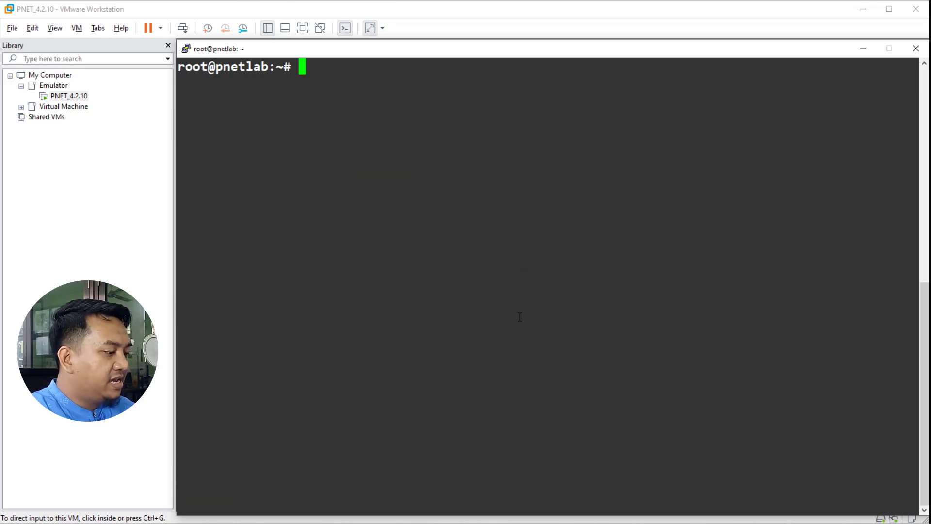
{"action": "type", "text": "/"}
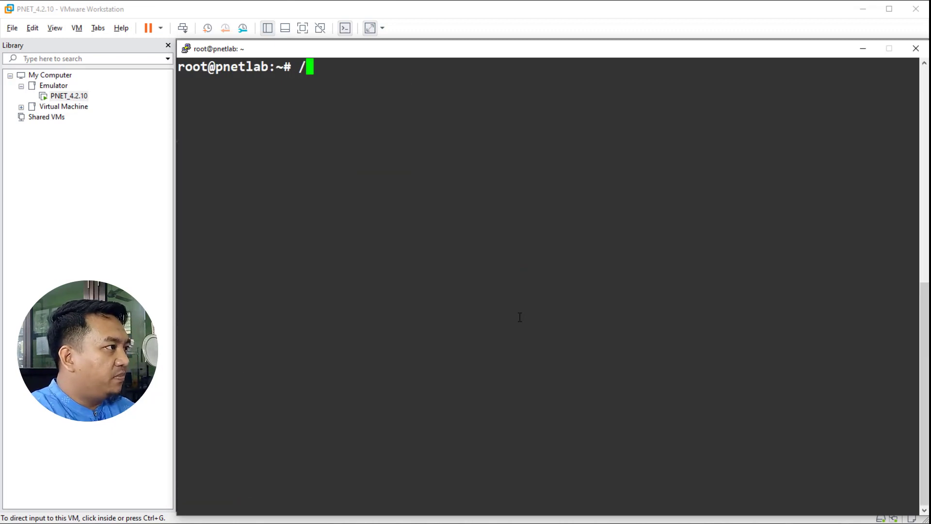
{"action": "type", "text": "opt/"}
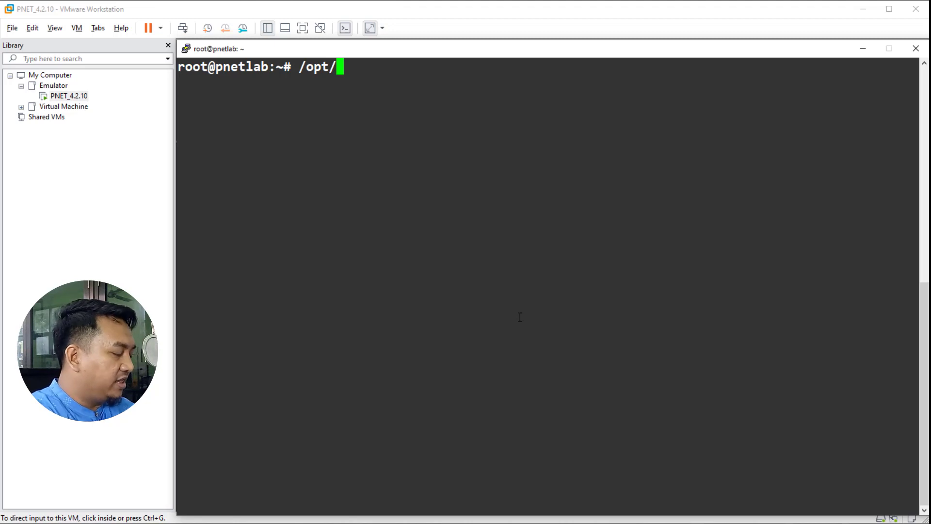
{"action": "type", "text": "un"}
{"action": "key", "text": "Tab"}
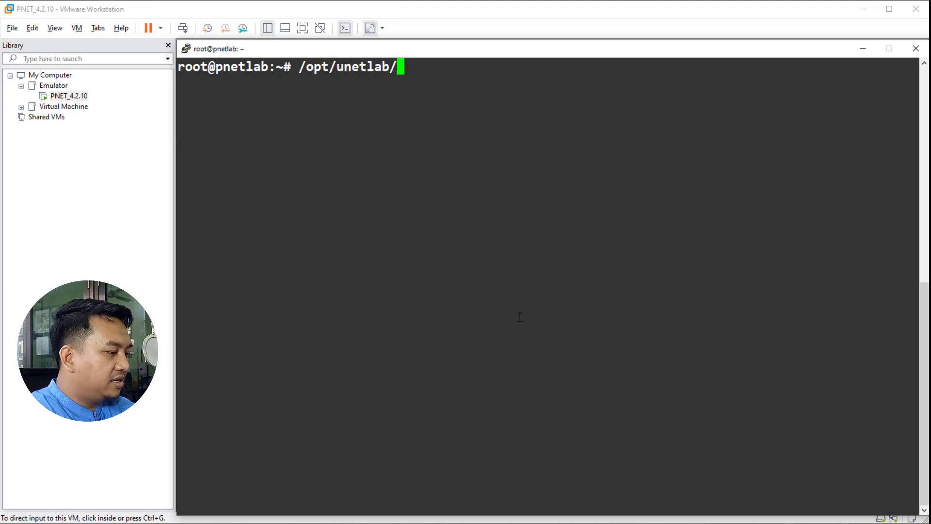
{"action": "type", "text": "wr"}
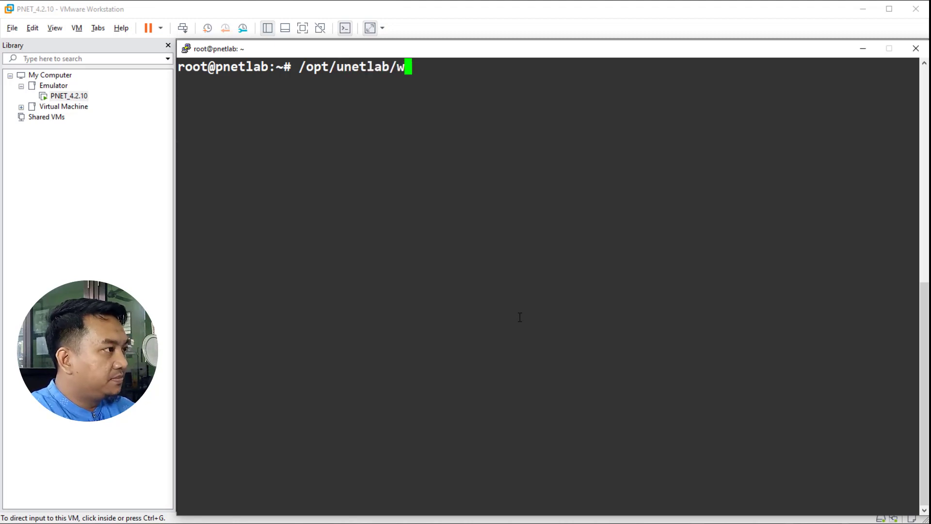
{"action": "key", "text": "Tab"}
{"action": "type", "text": "un"}
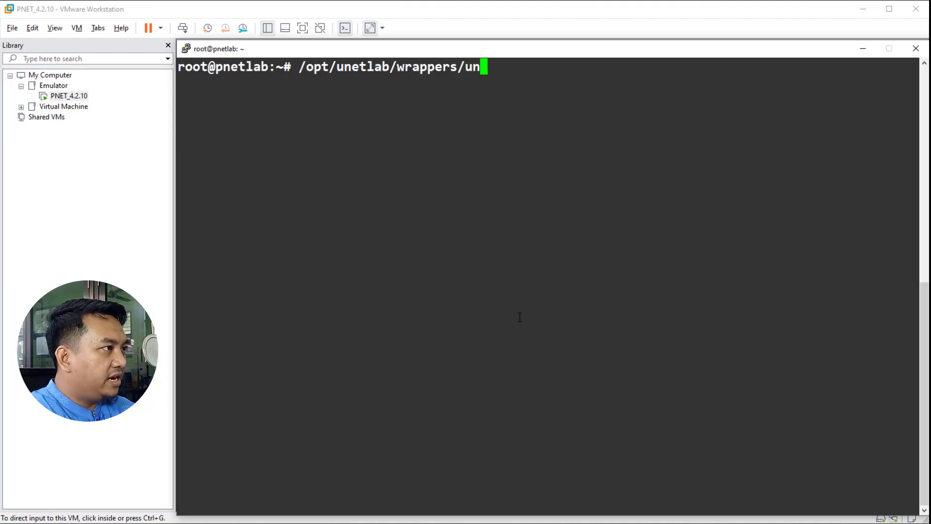
{"action": "type", "text": "l_w"}
{"action": "key", "text": "Tab"}
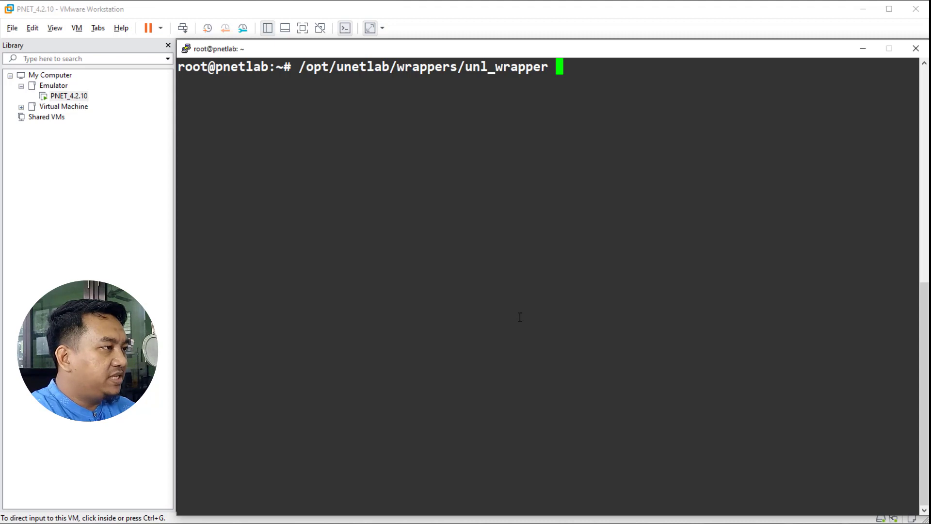
{"action": "type", "text": "-a "}
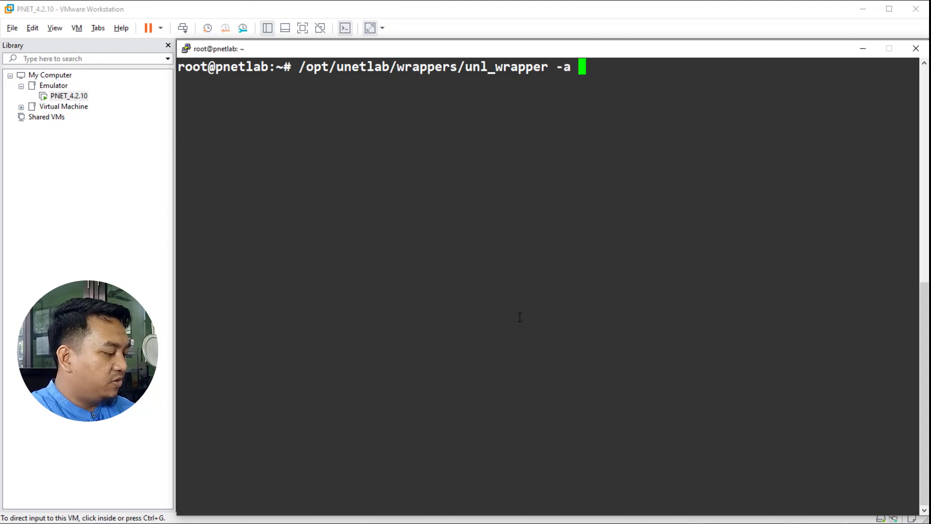
{"action": "type", "text": "fixper"}
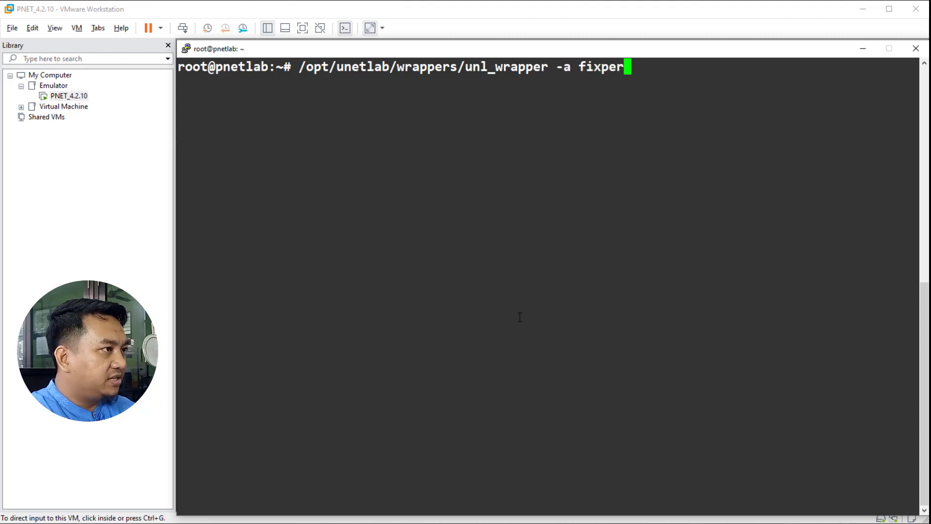
{"action": "type", "text": "missi"}
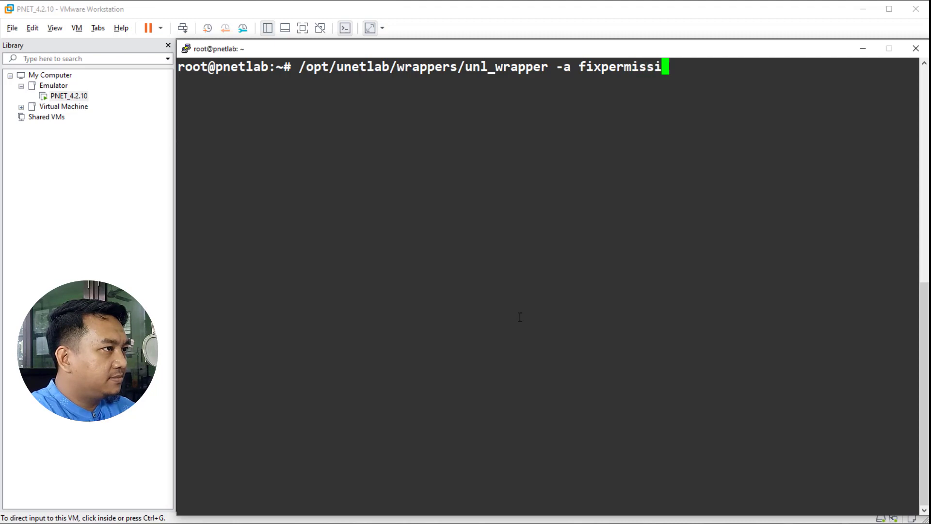
{"action": "type", "text": "ons"}
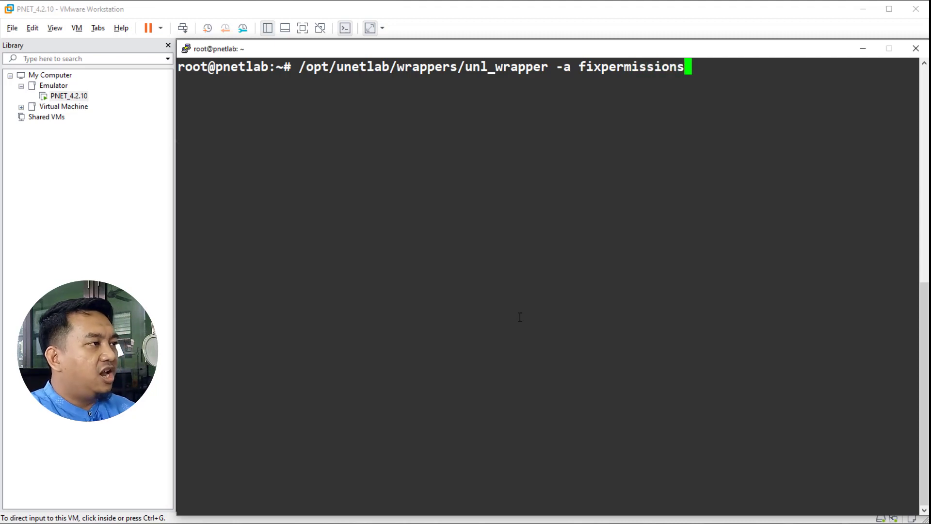
{"action": "key", "text": "Return"}
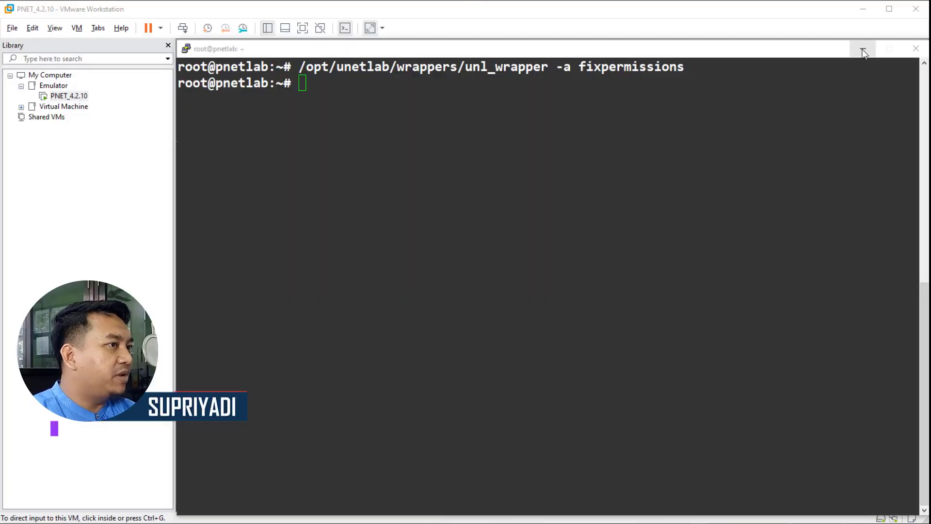
Minimize the SSH terminal, switch to PNETLab in the browser and create a new lab named Lab_Cisco.
{"action": "left_click", "coordinate": [863, 48]}
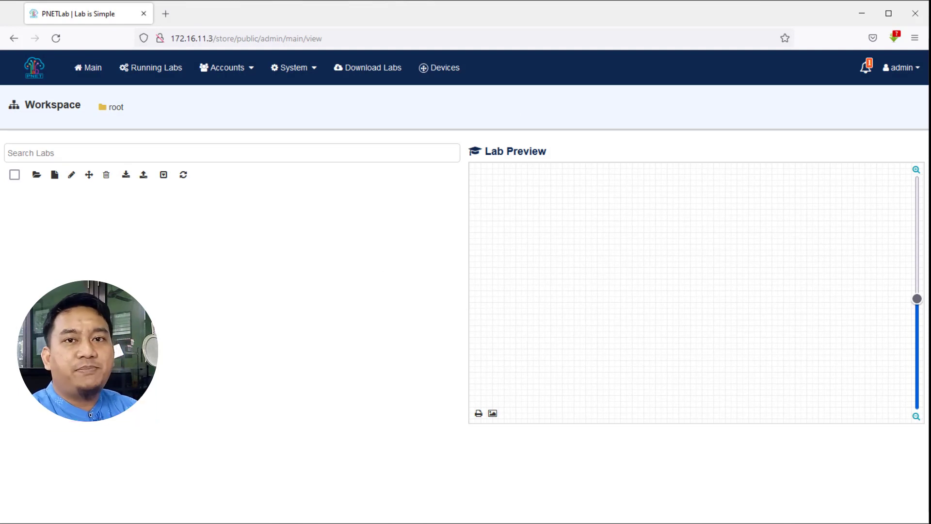
{"action": "left_click", "coordinate": [55, 179]}
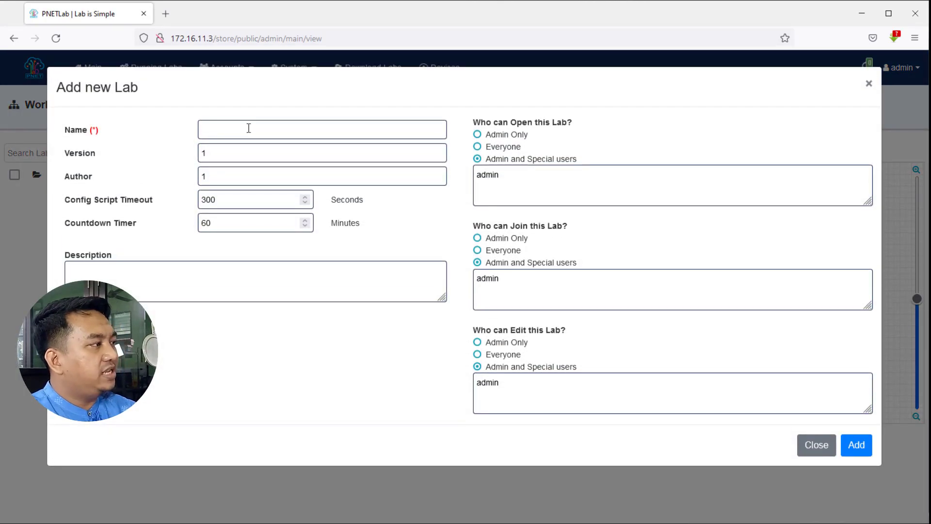
{"action": "left_click", "coordinate": [248, 128]}
{"action": "type", "text": "L"}
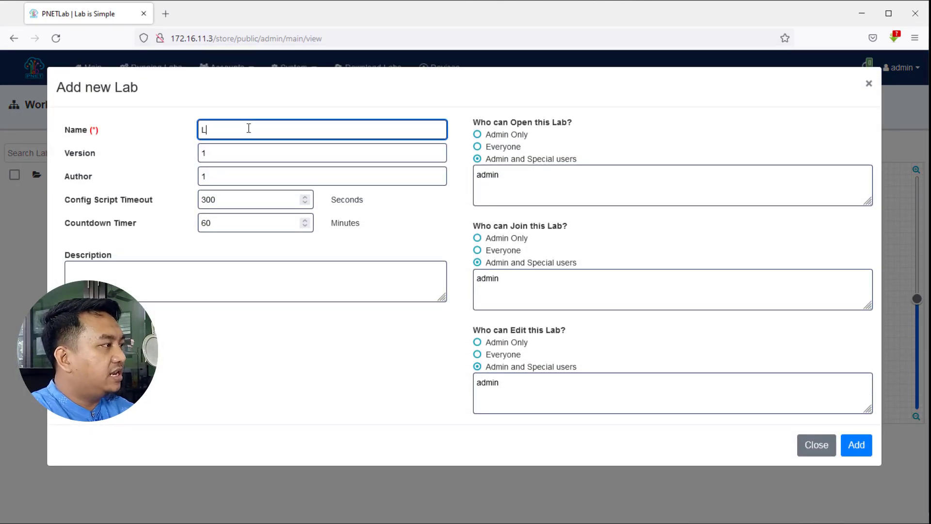
{"action": "type", "text": "ab_C"}
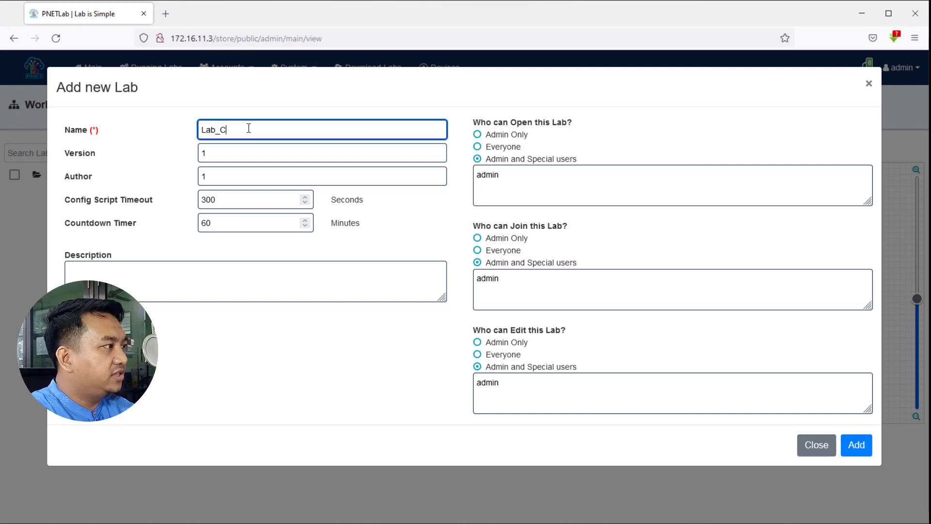
{"action": "type", "text": "isco"}
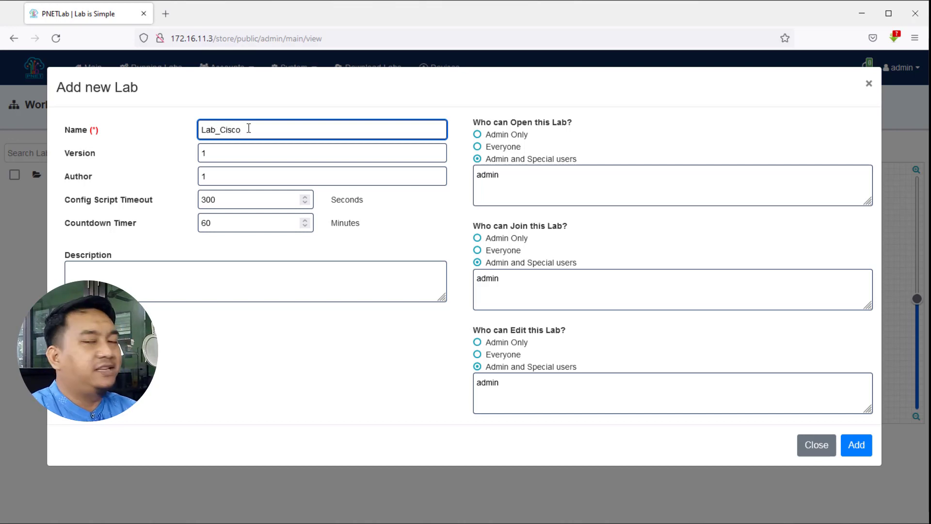
{"action": "left_click", "coordinate": [858, 450]}
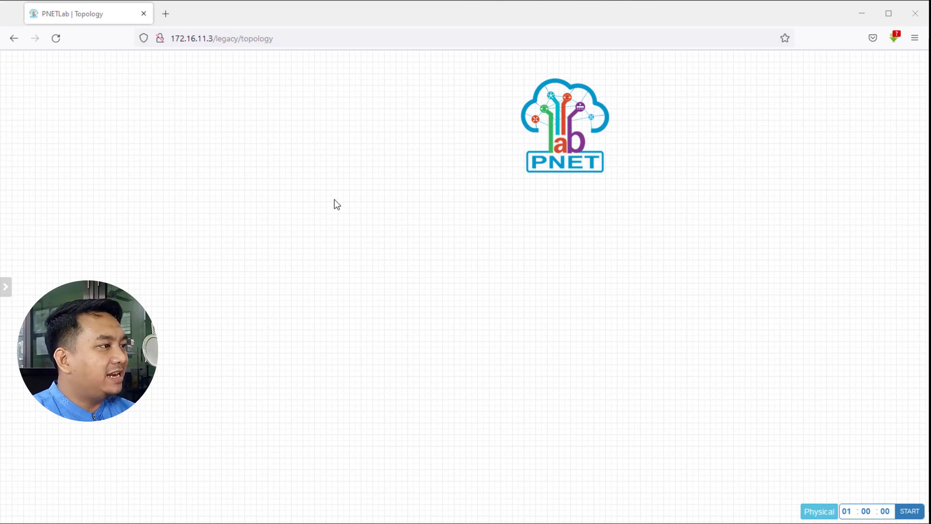
Add a node to the topology from the Cisco IOS C3725 (Dynamips) template, named Router-Dynamips, keeping the other default settings.
{"action": "right_click", "coordinate": [355, 199]}
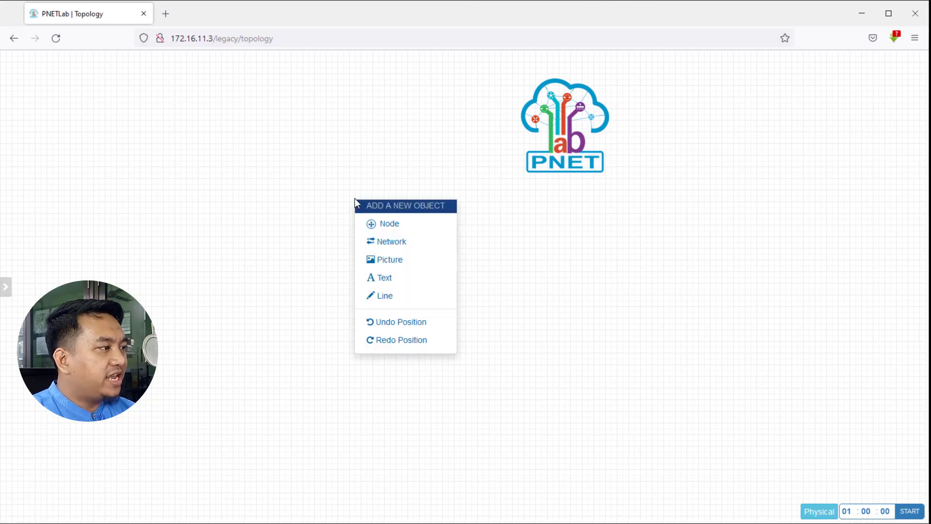
{"action": "left_click", "coordinate": [411, 227]}
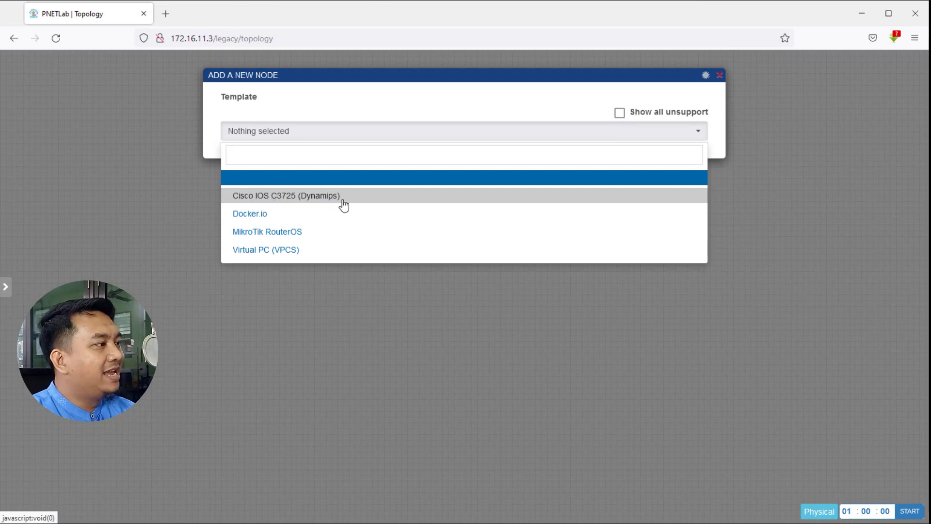
{"action": "left_click", "coordinate": [321, 196]}
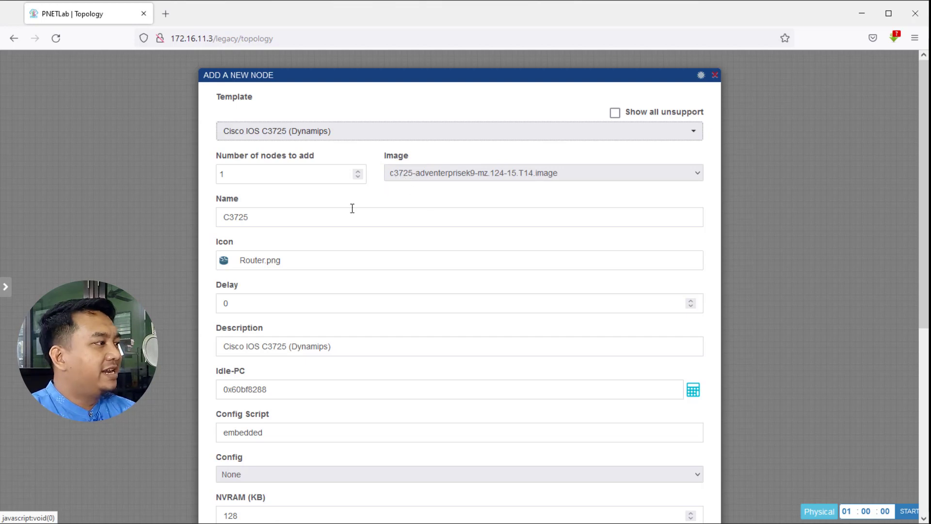
{"action": "left_click", "coordinate": [240, 218]}
{"action": "double_click", "coordinate": [240, 218]}
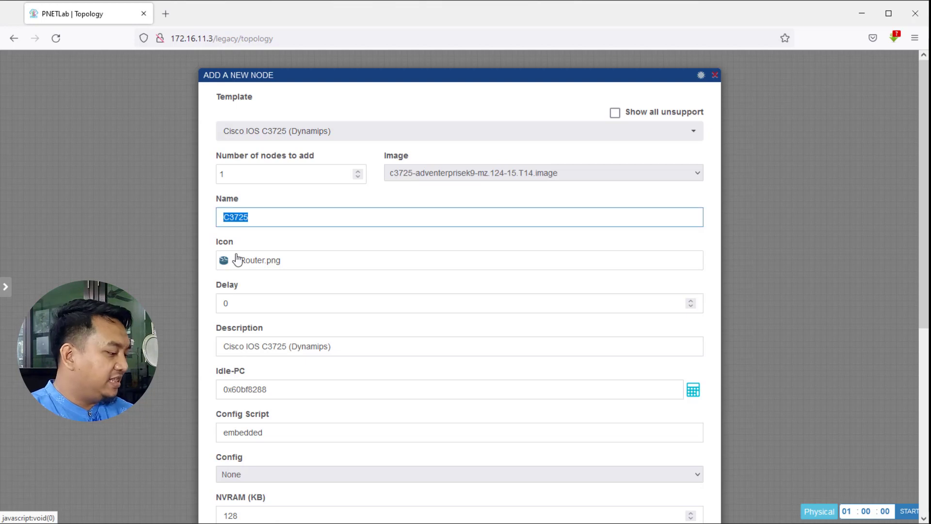
{"action": "type", "text": "Router"}
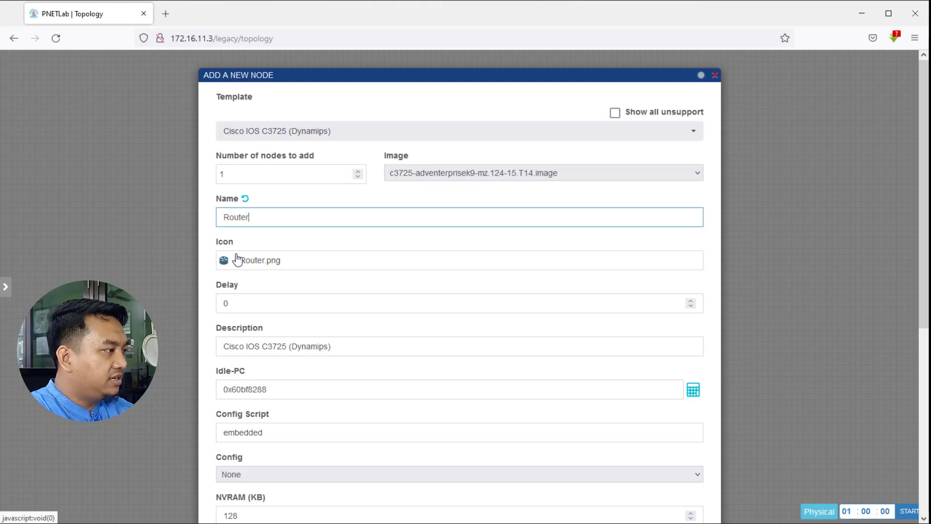
{"action": "type", "text": "-"}
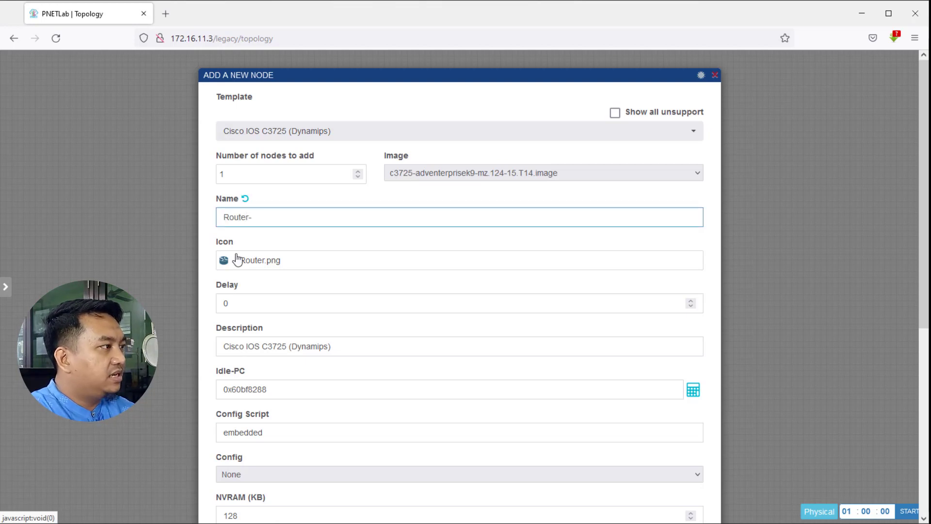
{"action": "type", "text": "Dy"}
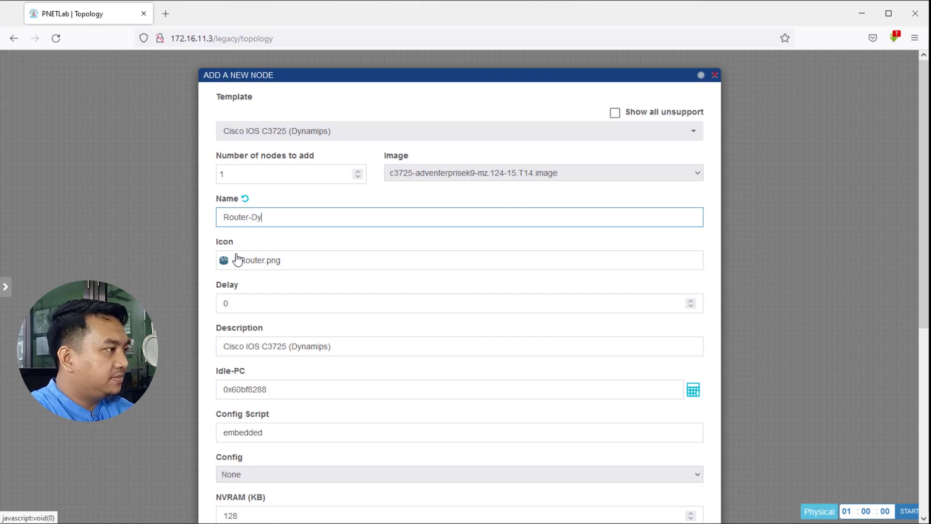
{"action": "type", "text": "namips"}
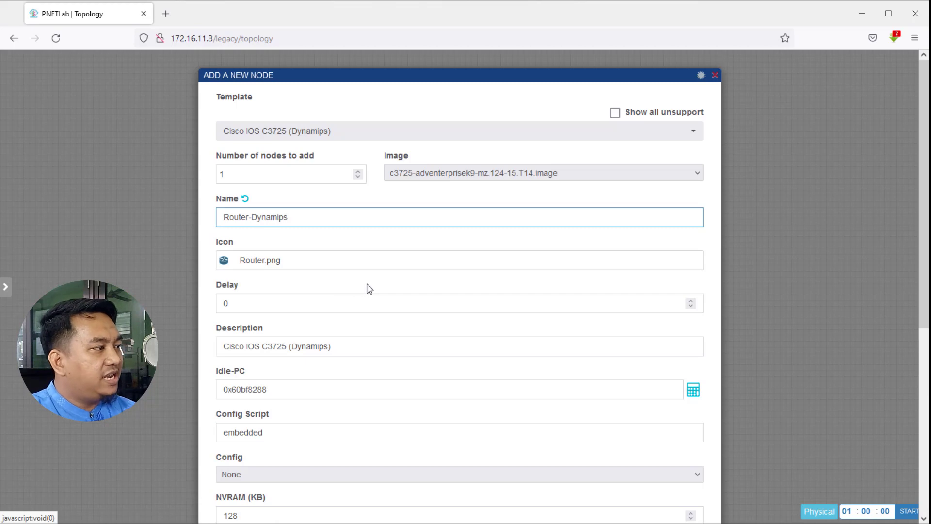
{"action": "scroll", "coordinate": [351, 334], "scroll_direction": "down", "scroll_amount": 6}
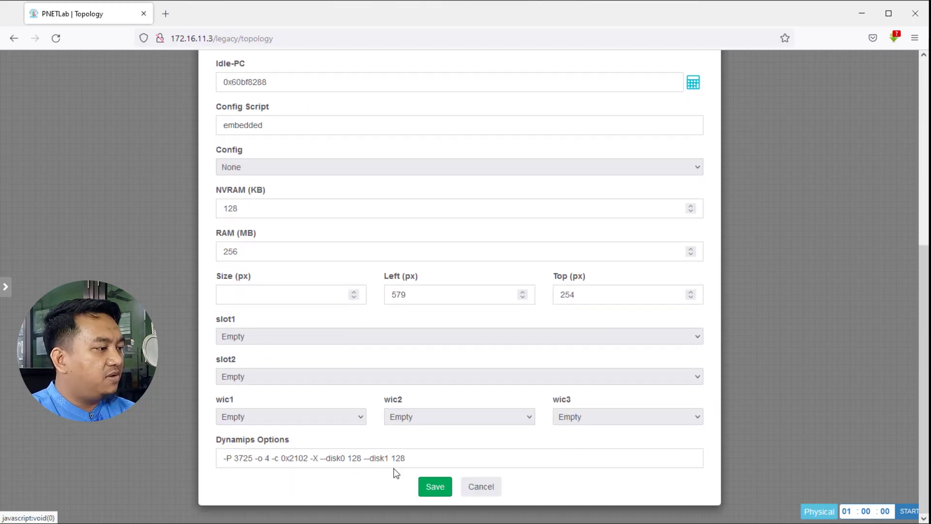
{"action": "left_click", "coordinate": [435, 488]}
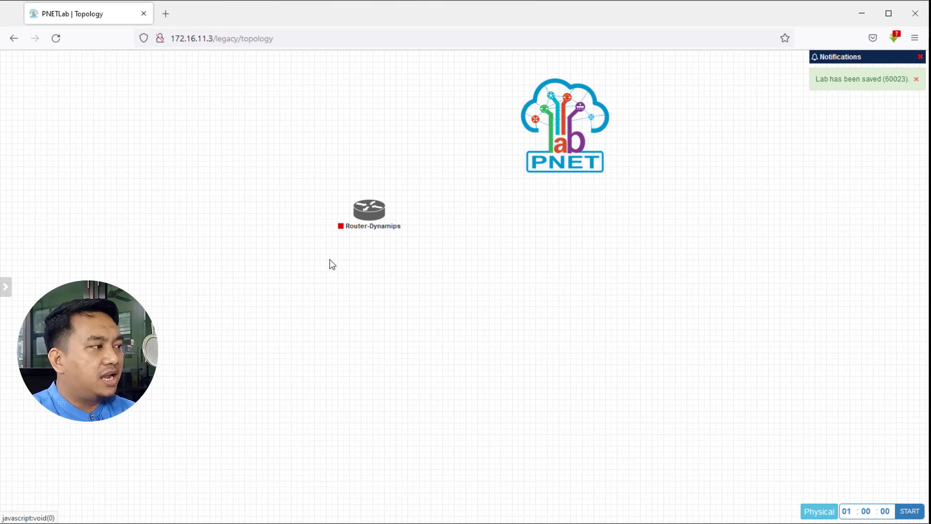
Start the Router-Dynamips node in the topology.
{"action": "mouse_move", "coordinate": [351, 231]}
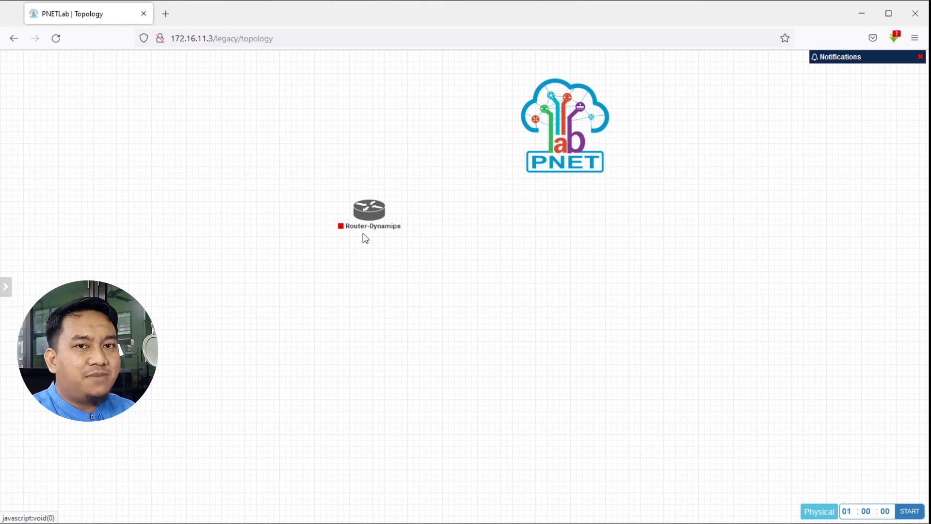
{"action": "mouse_move", "coordinate": [371, 213]}
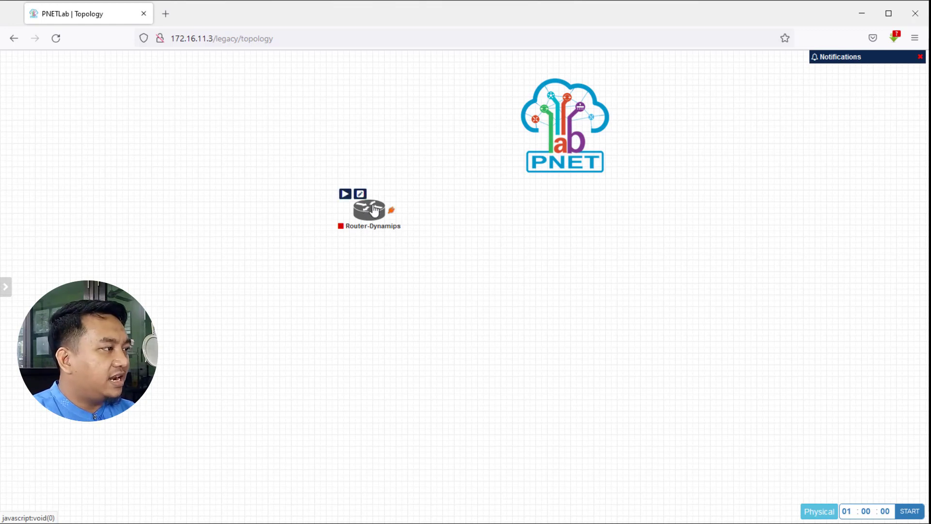
{"action": "left_click", "coordinate": [345, 195]}
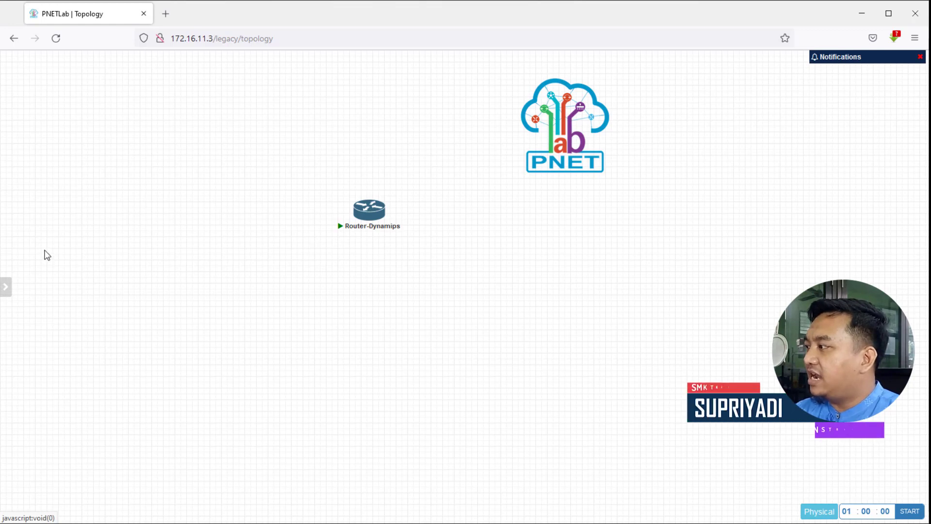
Open the Router-Dynamips console, answer no to the initial configuration dialog to reach the Router> prompt, and close the console.
{"action": "mouse_move", "coordinate": [7, 237]}
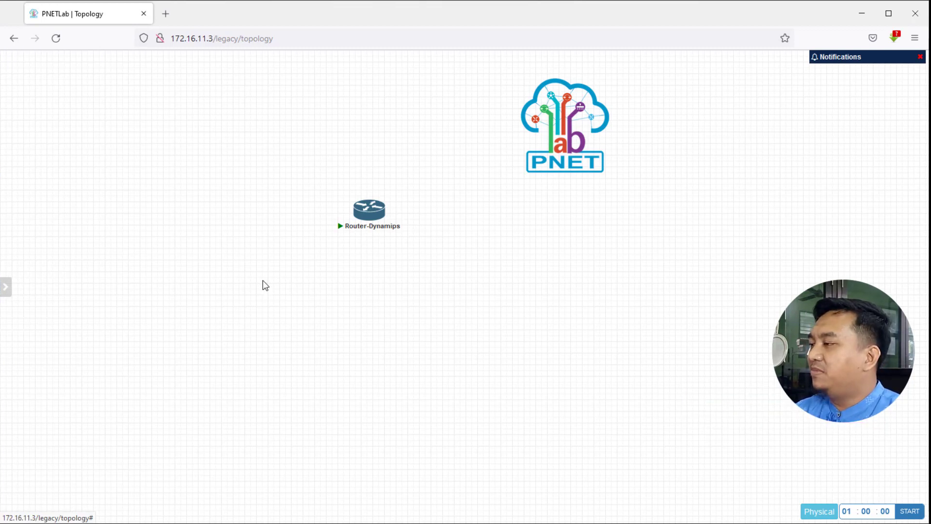
{"action": "left_click", "coordinate": [371, 218]}
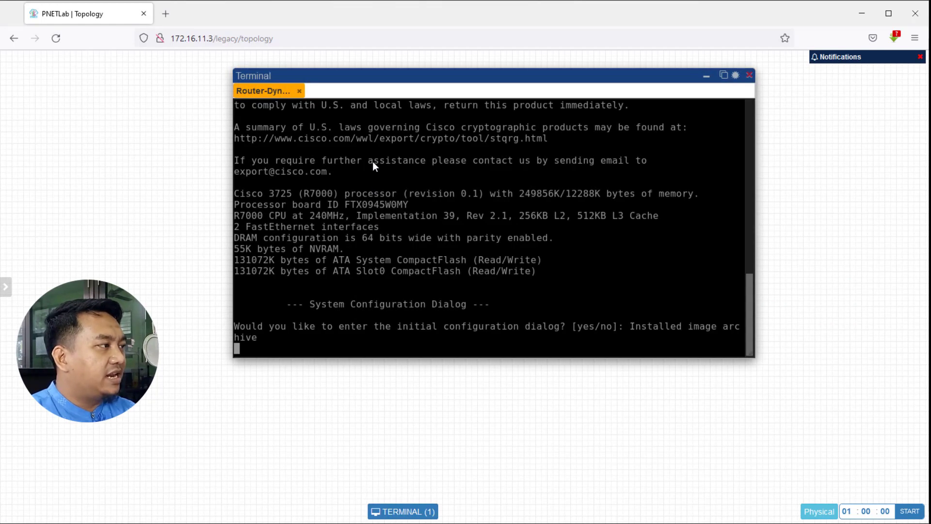
{"action": "left_click_drag", "start_coordinate": [370, 78], "coordinate": [471, 187]}
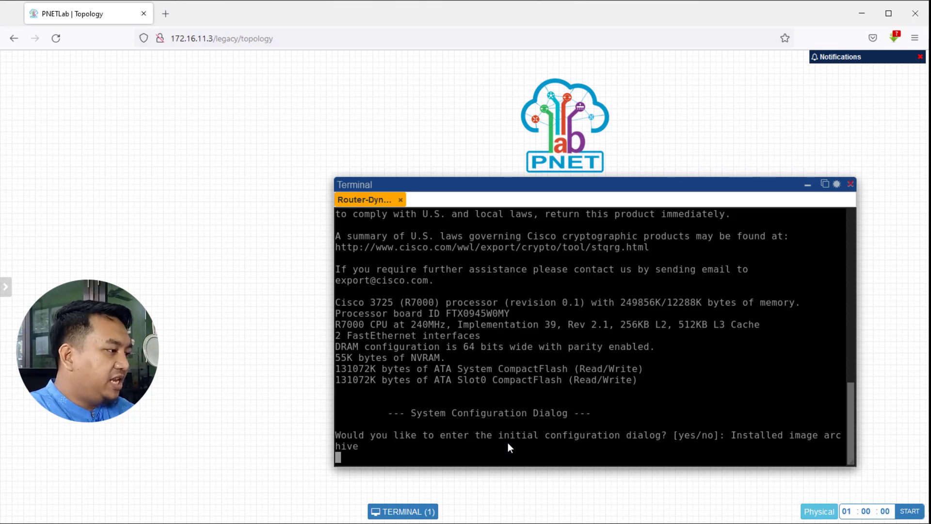
{"action": "type", "text": "no"}
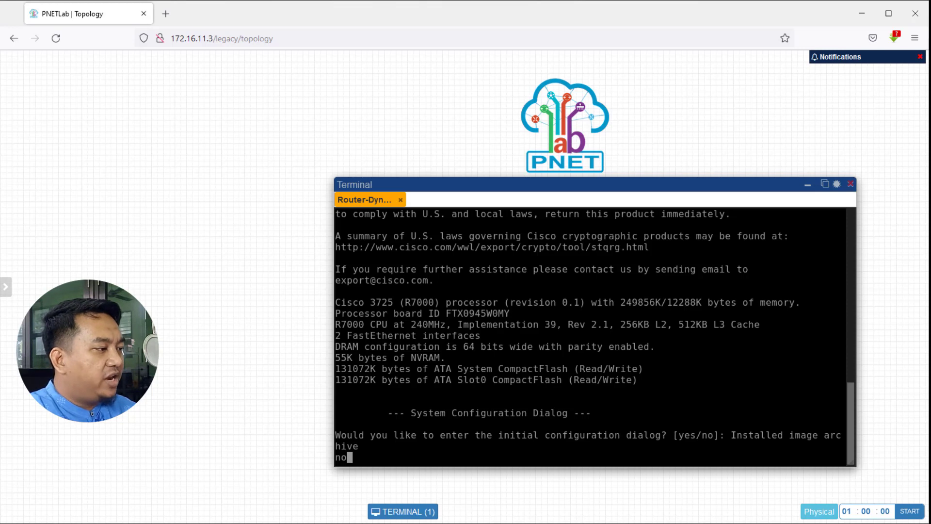
{"action": "key", "text": "Return"}
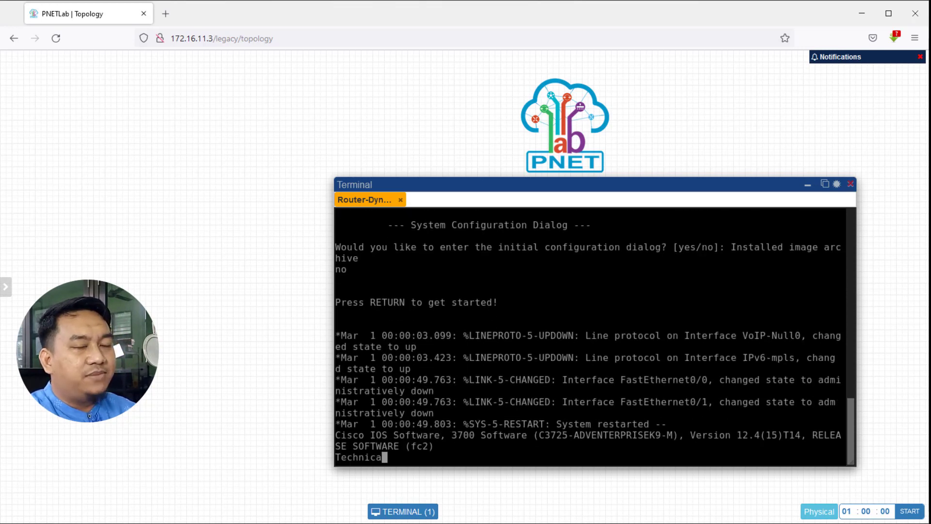
{"action": "key", "text": "Return"}
{"action": "key", "text": "Return"}
{"action": "key", "text": "Return"}
{"action": "key", "text": "Return"}
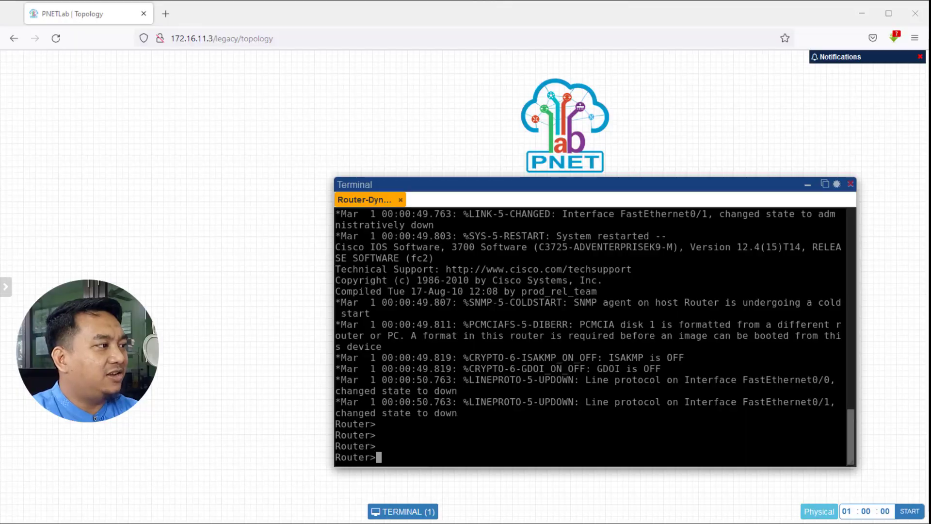
{"action": "left_click", "coordinate": [400, 199]}
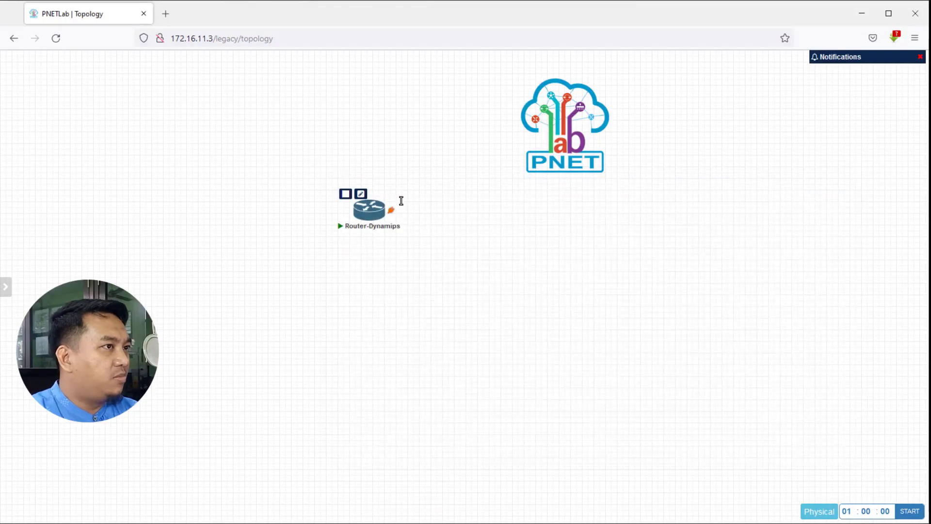
Switch to WinSCP and open the remote folder /opt/unetlab/addons/iol/bin.
{"action": "left_click", "coordinate": [861, 11]}
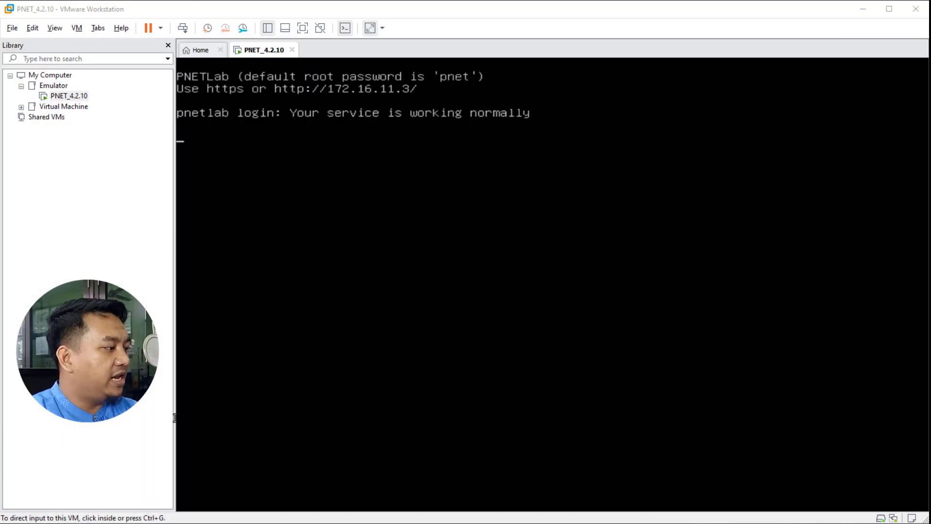
{"action": "key", "text": "alt+Tab"}
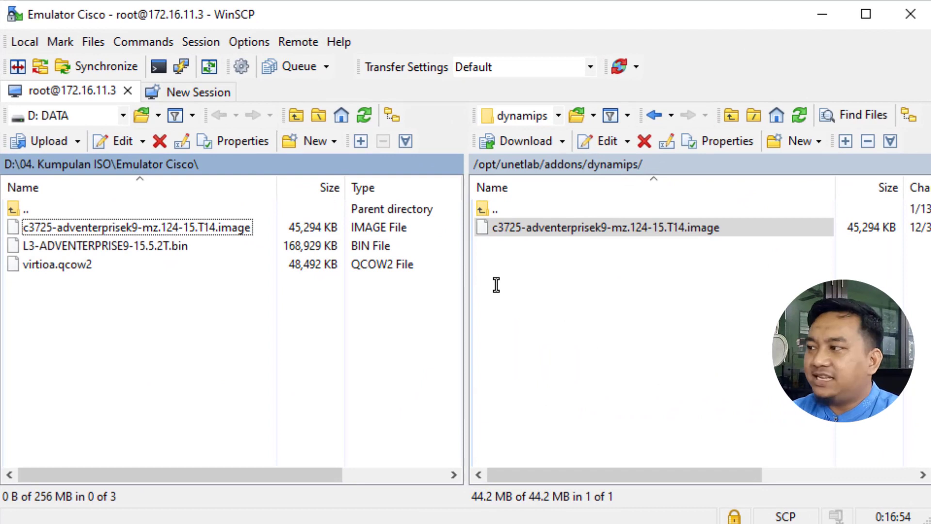
{"action": "left_click", "coordinate": [491, 235]}
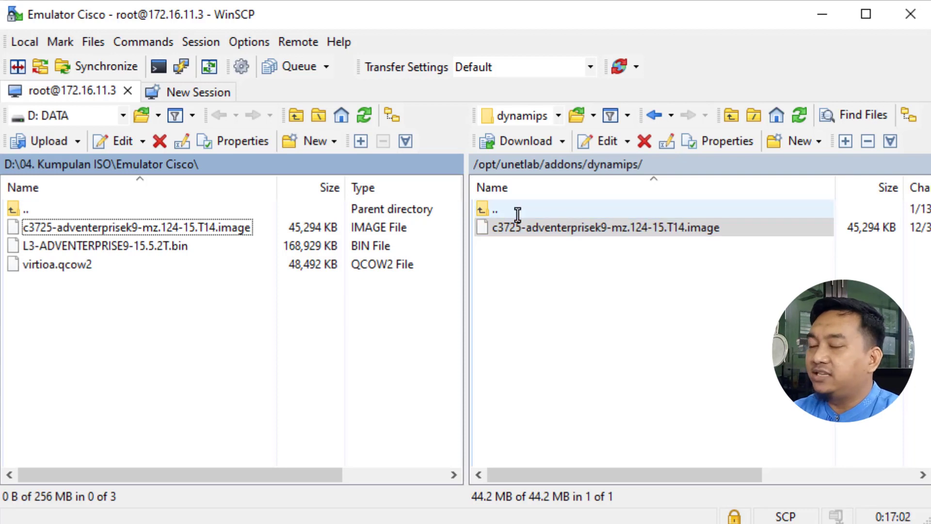
{"action": "double_click", "coordinate": [495, 210]}
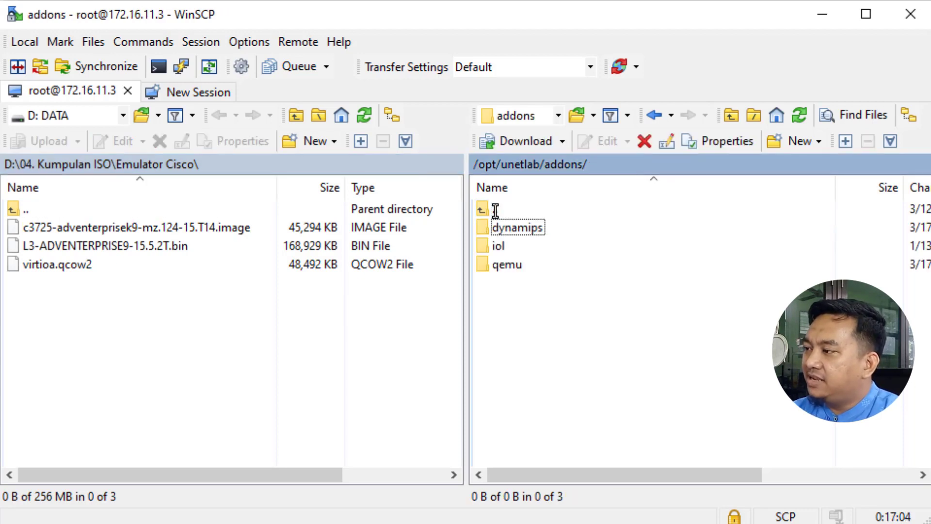
{"action": "double_click", "coordinate": [522, 246]}
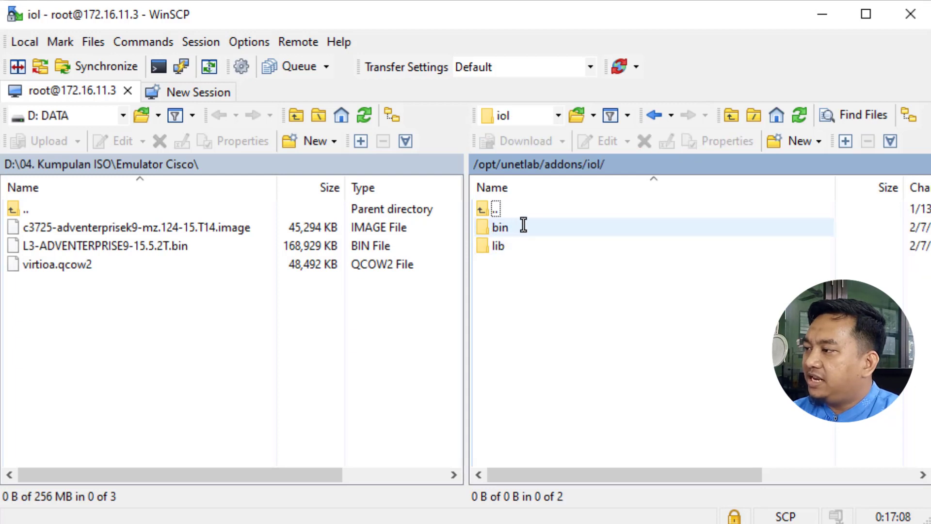
{"action": "double_click", "coordinate": [500, 227]}
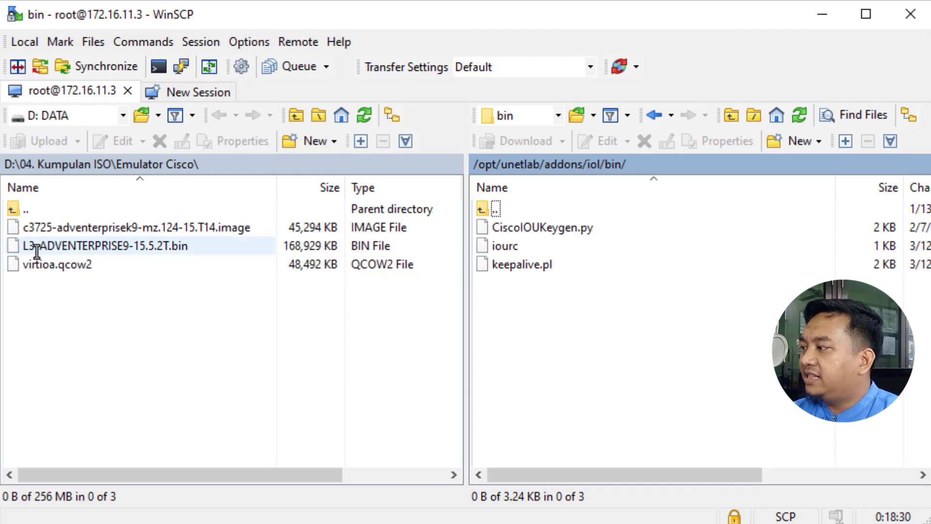
Upload L3-ADVENTERPRISE9-15.5.2T.bin from the local Emulator Cisco folder to /opt/unetlab/addons/iol/bin/.
{"action": "left_click", "coordinate": [174, 249]}
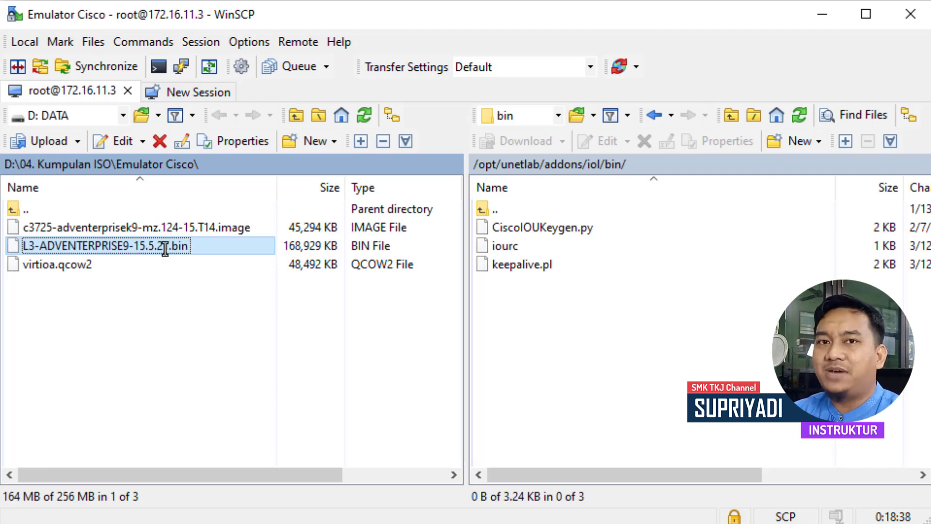
{"action": "right_click", "coordinate": [93, 246]}
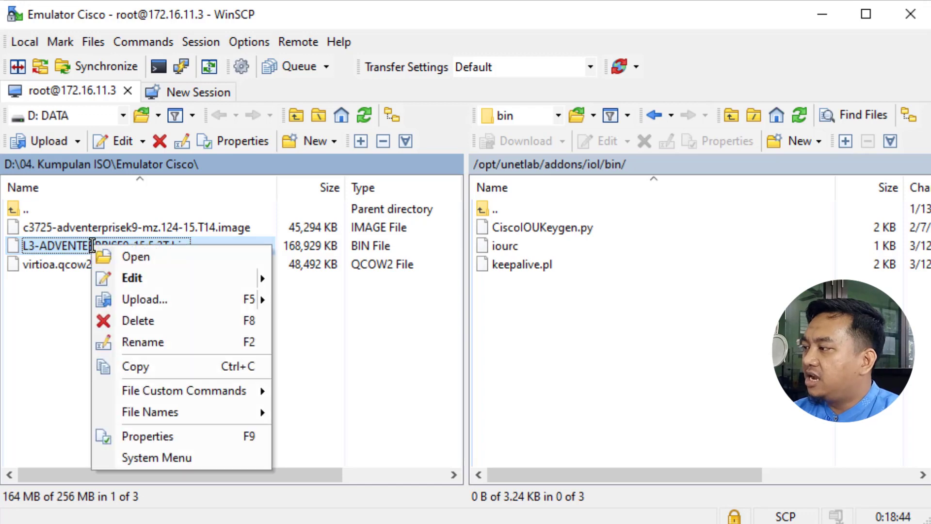
{"action": "left_click", "coordinate": [118, 295]}
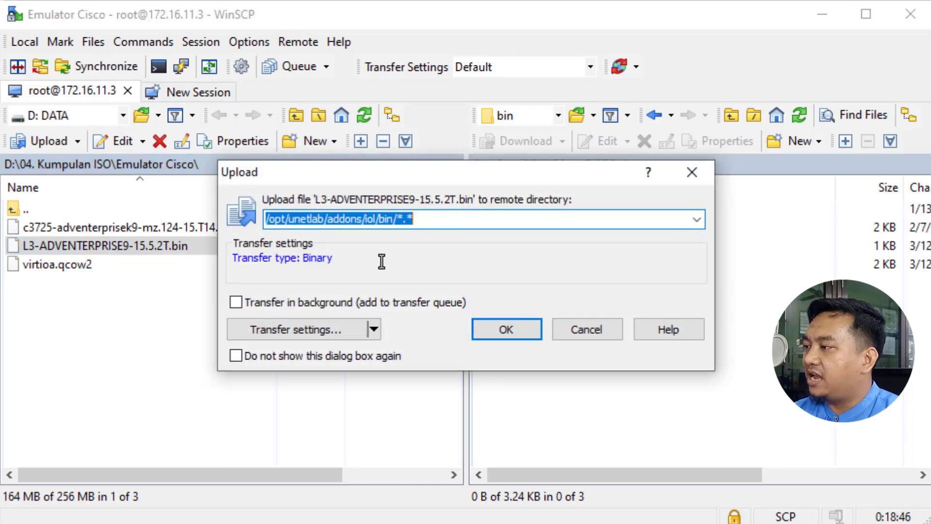
{"action": "left_click", "coordinate": [506, 328]}
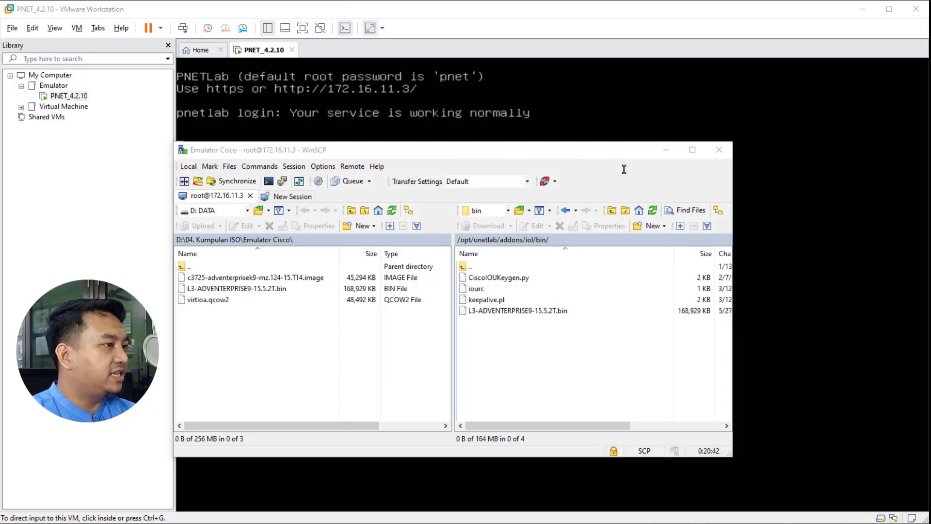
Minimize WinSCP, switch to the SSH terminal and rerun /opt/unetlab/wrappers/unl_wrapper -a fixpermissions.
{"action": "left_click", "coordinate": [670, 154]}
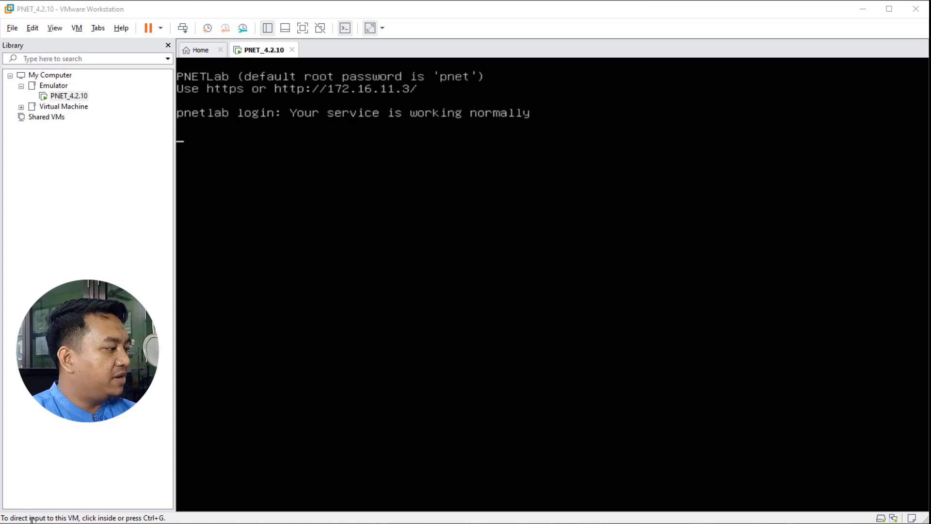
{"action": "key", "text": "alt+Tab"}
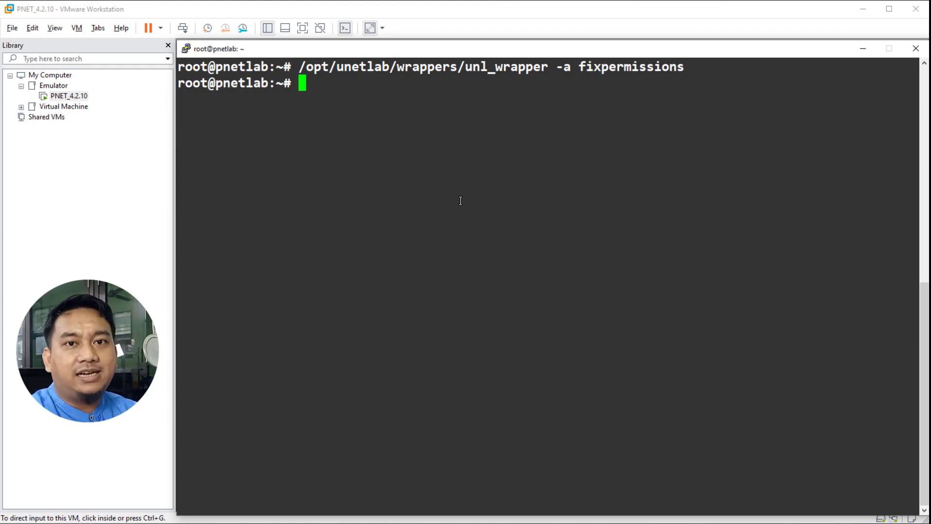
{"action": "key", "text": "Up"}
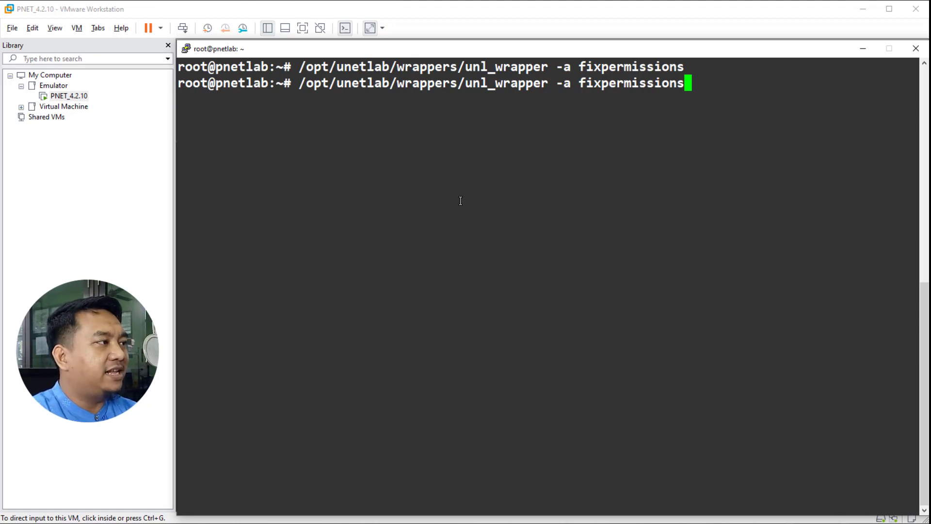
{"action": "key", "text": "Return"}
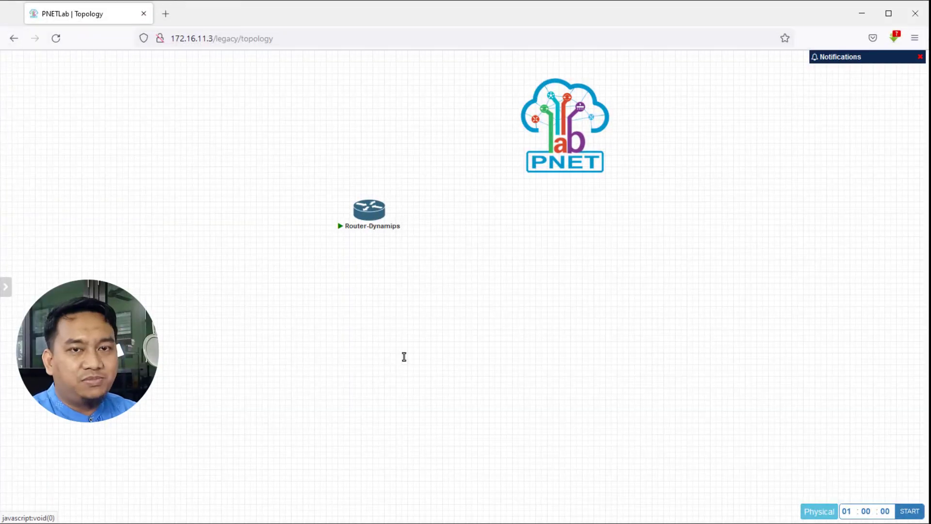
Reload the PNETLab topology in the browser and add a Cisco IOL node named Router-IOL with image L3-ADVENTERPRISE9-15.5.2T.bin, keeping the other defaults.
{"action": "left_click", "coordinate": [57, 36]}
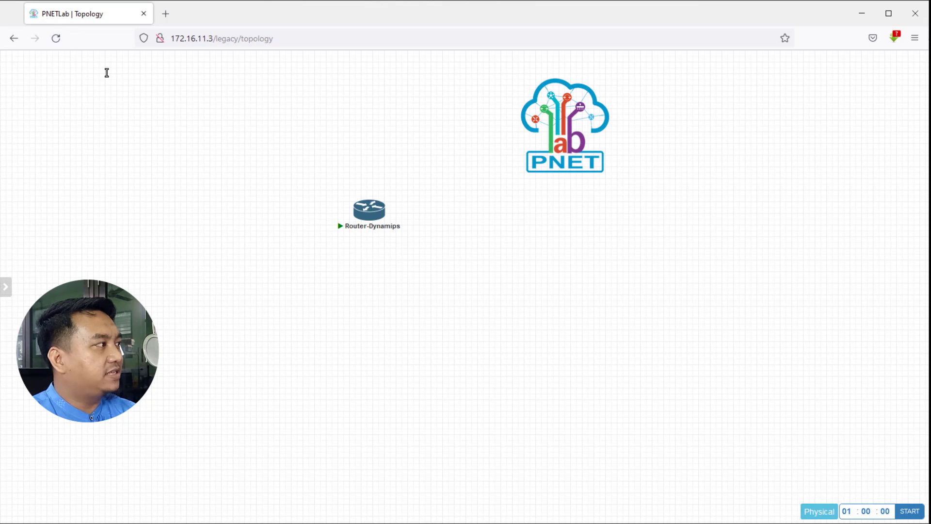
{"action": "right_click", "coordinate": [467, 196]}
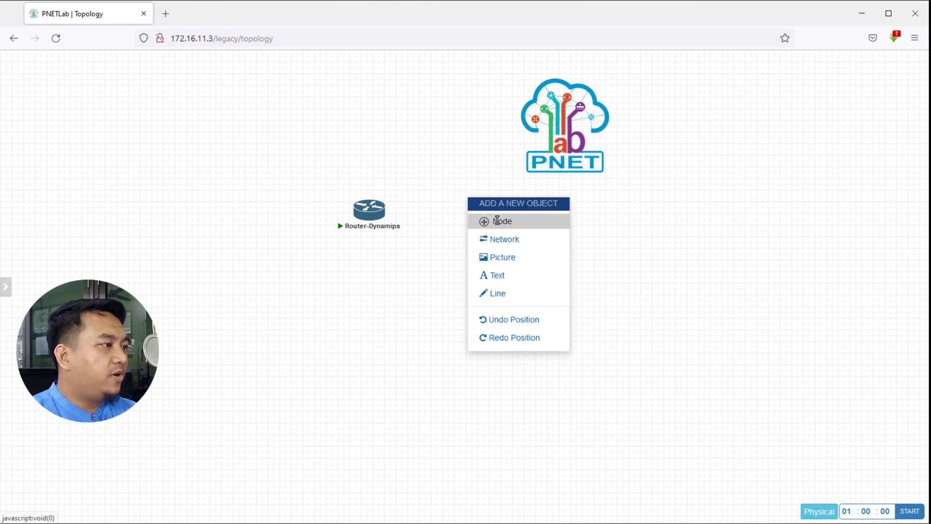
{"action": "left_click", "coordinate": [515, 221]}
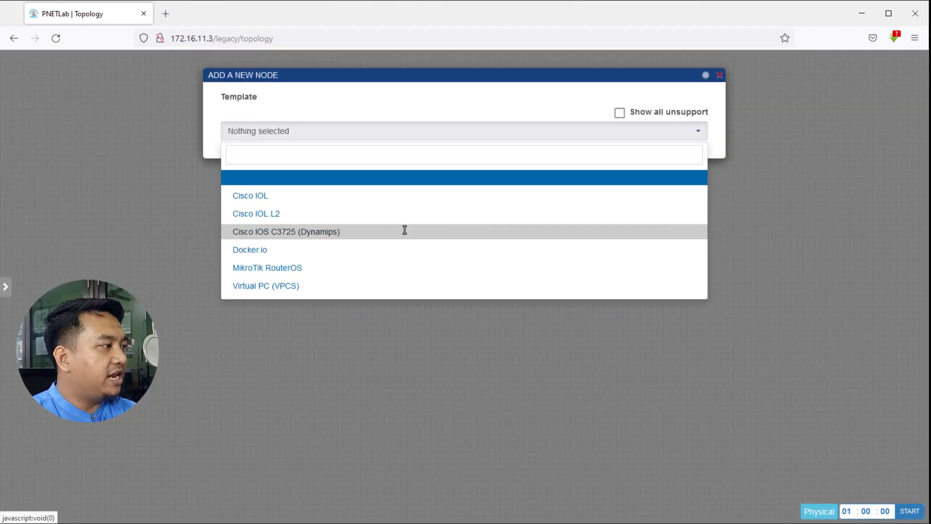
{"action": "left_click", "coordinate": [282, 196]}
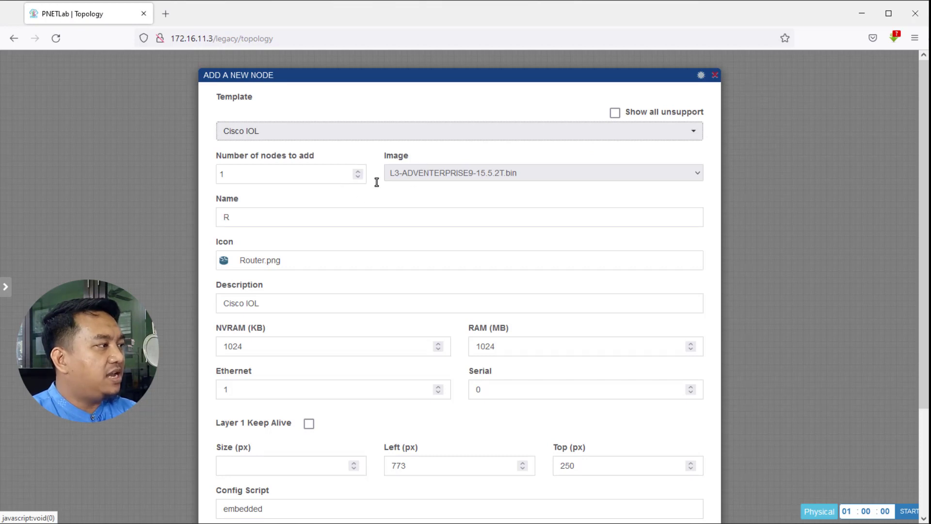
{"action": "double_click", "coordinate": [229, 174]}
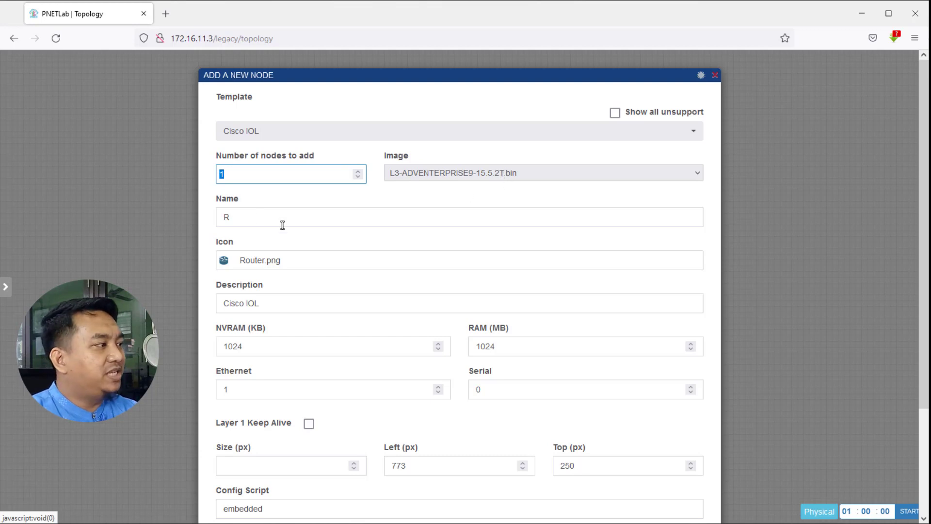
{"action": "left_click", "coordinate": [237, 218]}
{"action": "double_click", "coordinate": [237, 219]}
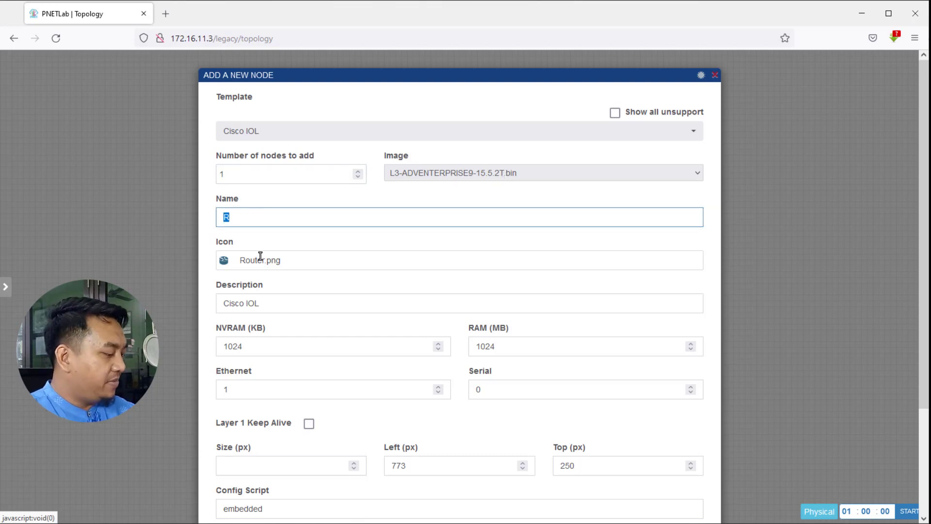
{"action": "type", "text": "Ro"}
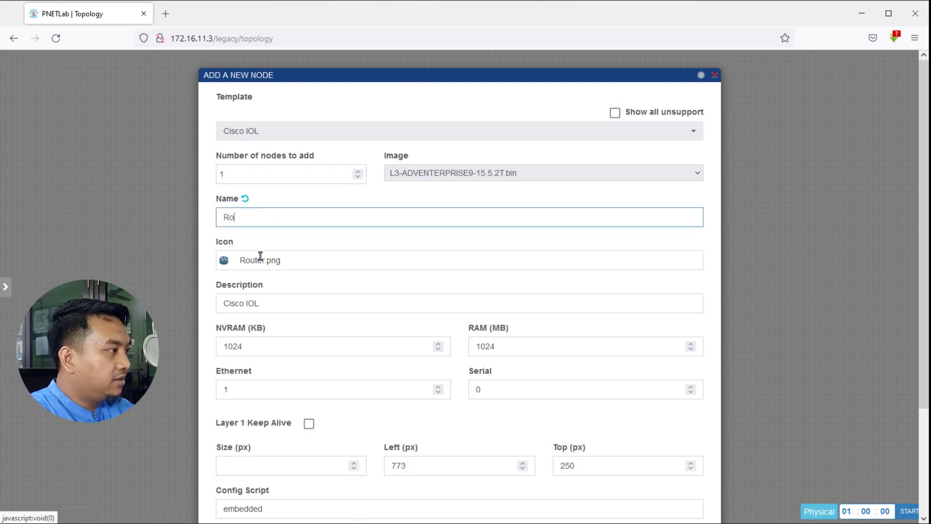
{"action": "type", "text": "uter-1"}
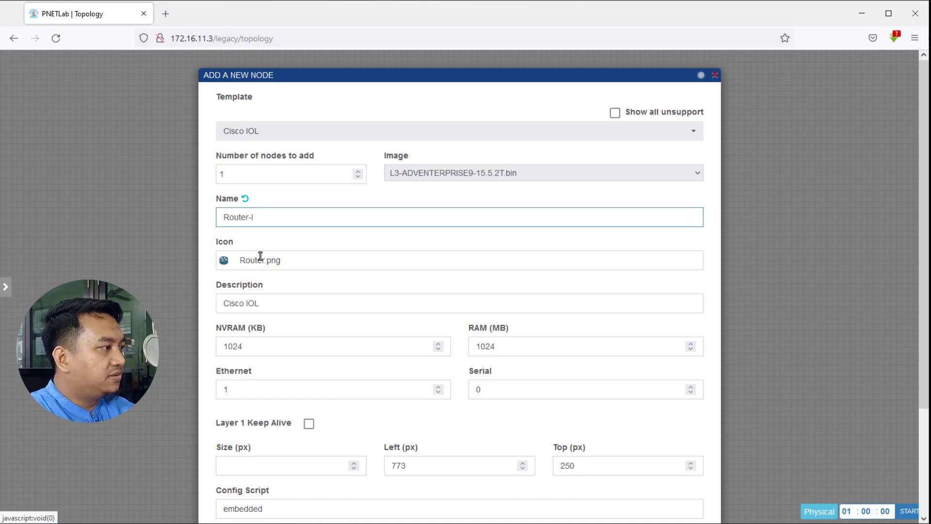
{"action": "type", "text": "OL"}
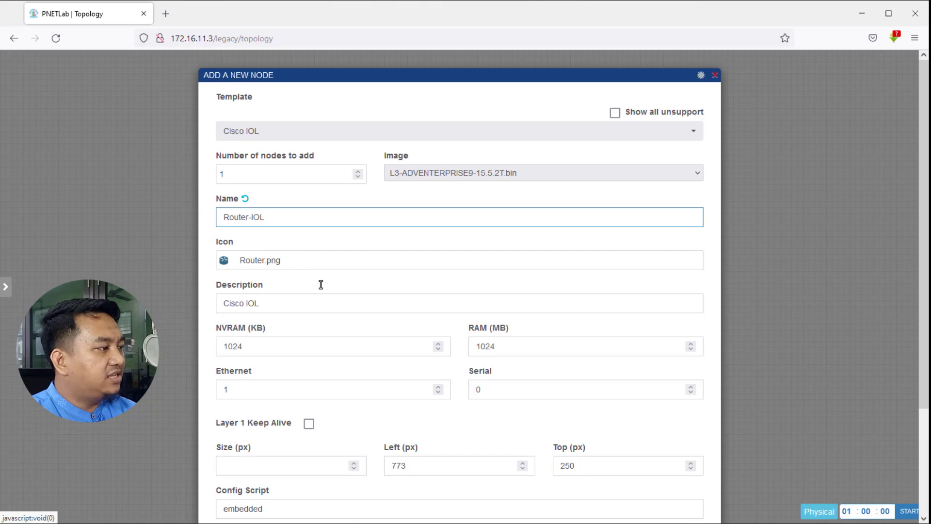
{"action": "scroll", "coordinate": [320, 284], "scroll_direction": "down", "scroll_amount": 3}
{"action": "scroll", "coordinate": [321, 285], "scroll_direction": "down", "scroll_amount": 1}
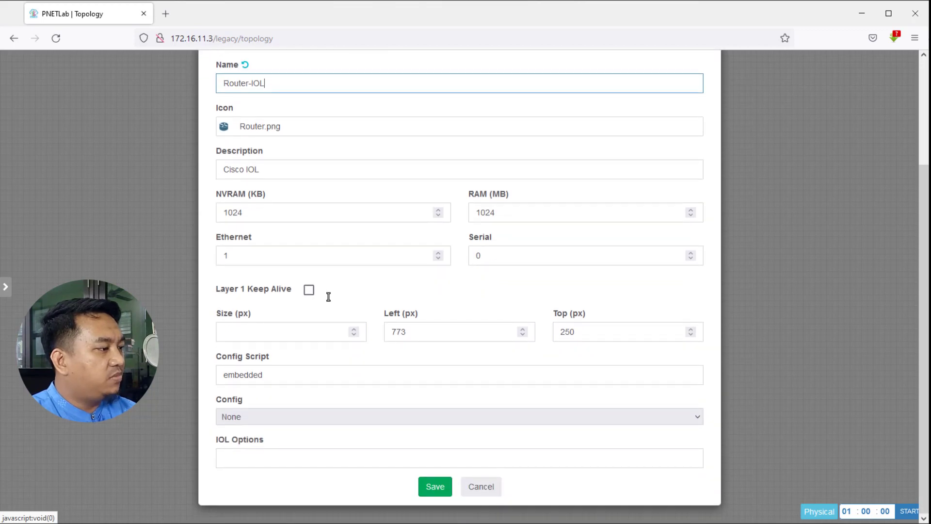
{"action": "left_click", "coordinate": [435, 486]}
Nudge the Router-IOL node slightly into place beside Router-Dynamips and start it.
{"action": "mouse_move", "coordinate": [473, 212]}
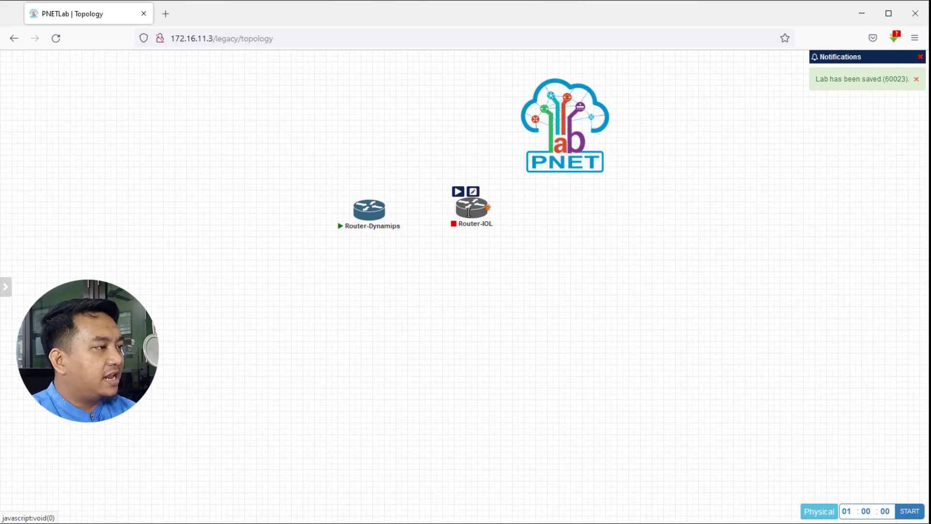
{"action": "left_click_drag", "start_coordinate": [474, 212], "coordinate": [480, 217]}
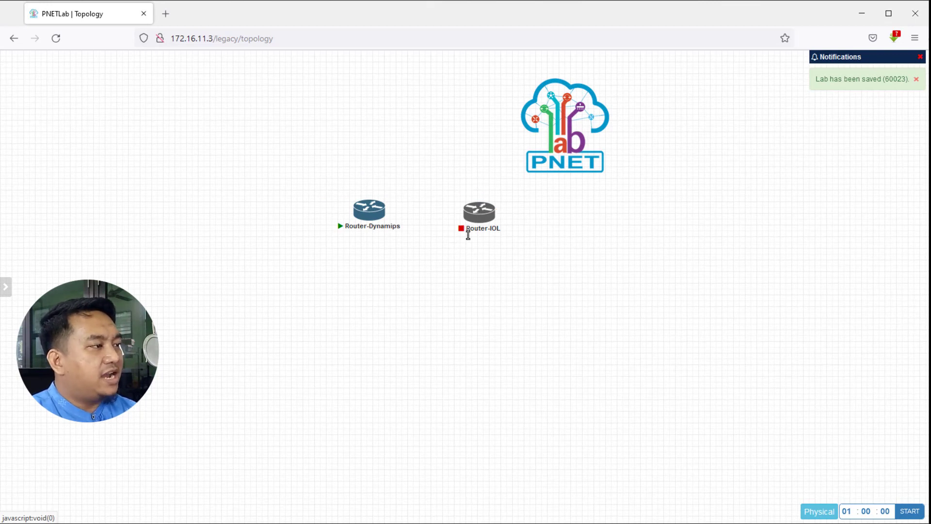
{"action": "mouse_move", "coordinate": [469, 232]}
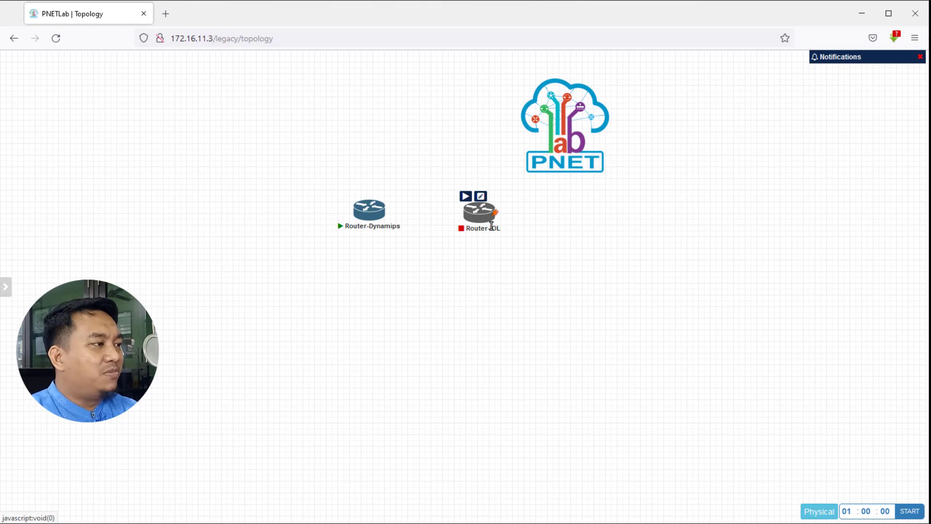
{"action": "left_click", "coordinate": [464, 196]}
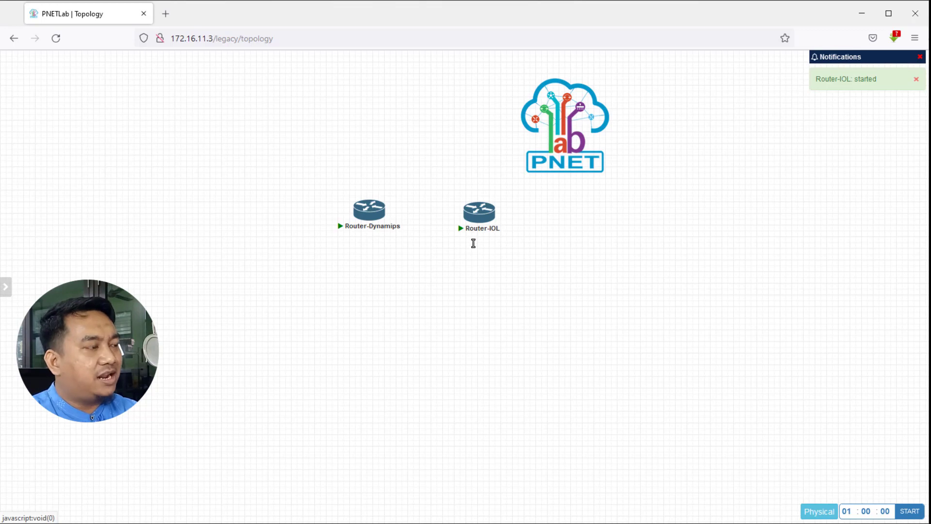
Open the Router-IOL console, move its terminal window clear of the nodes and answer no to the initial configuration dialog.
{"action": "mouse_move", "coordinate": [478, 212]}
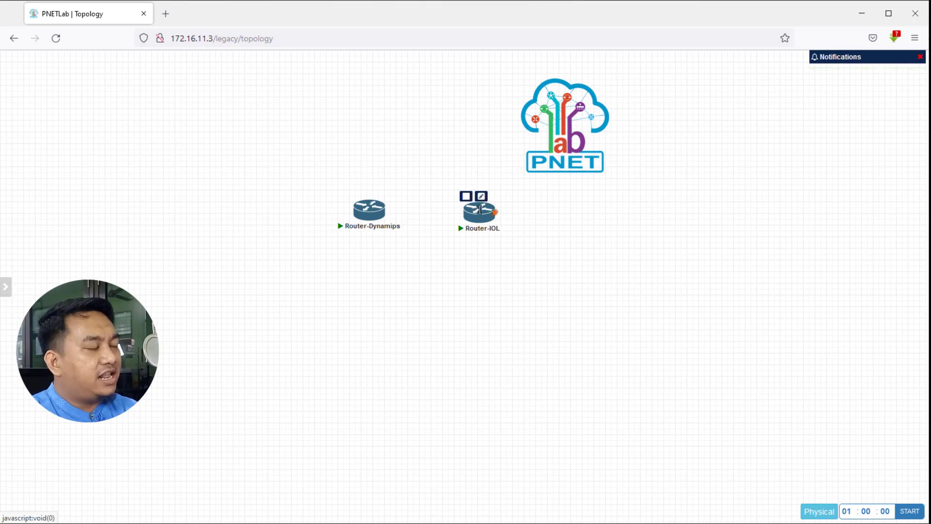
{"action": "left_click", "coordinate": [479, 214]}
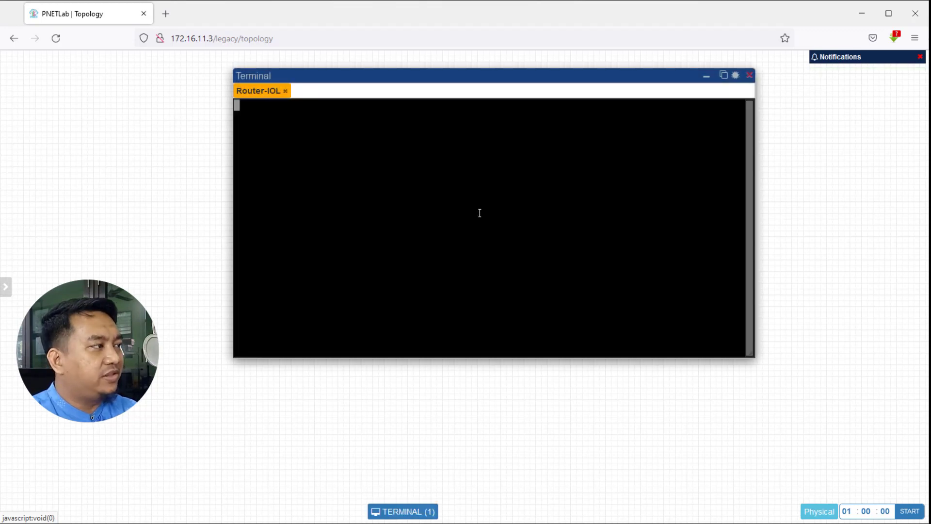
{"action": "left_click_drag", "start_coordinate": [414, 76], "coordinate": [564, 188]}
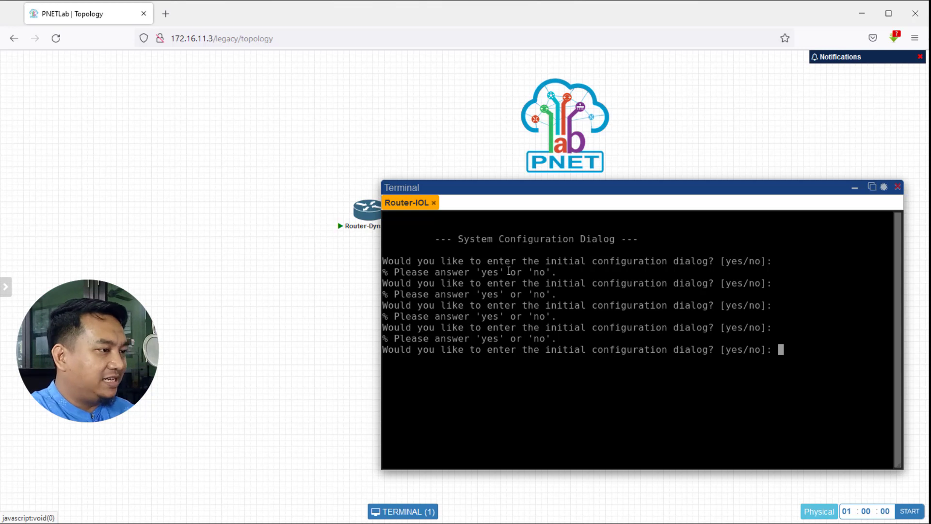
{"action": "type", "text": "no"}
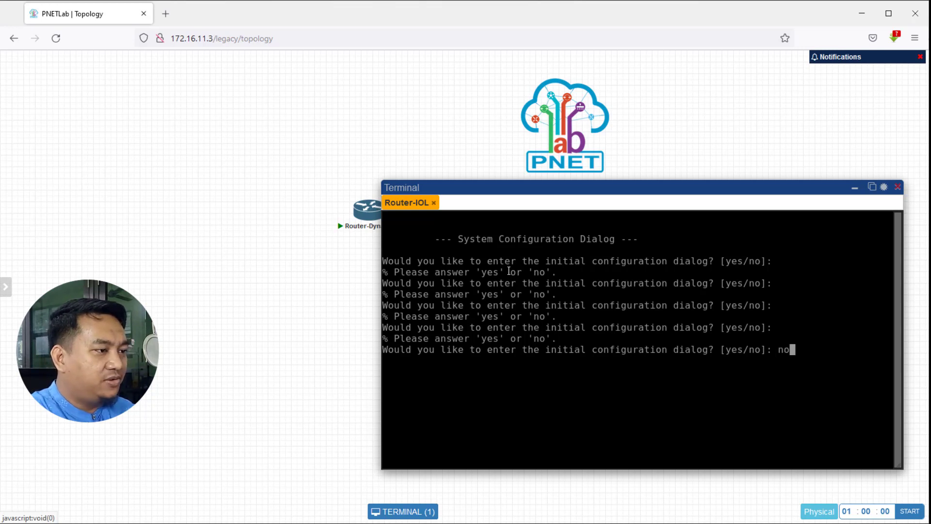
{"action": "key", "text": "Return"}
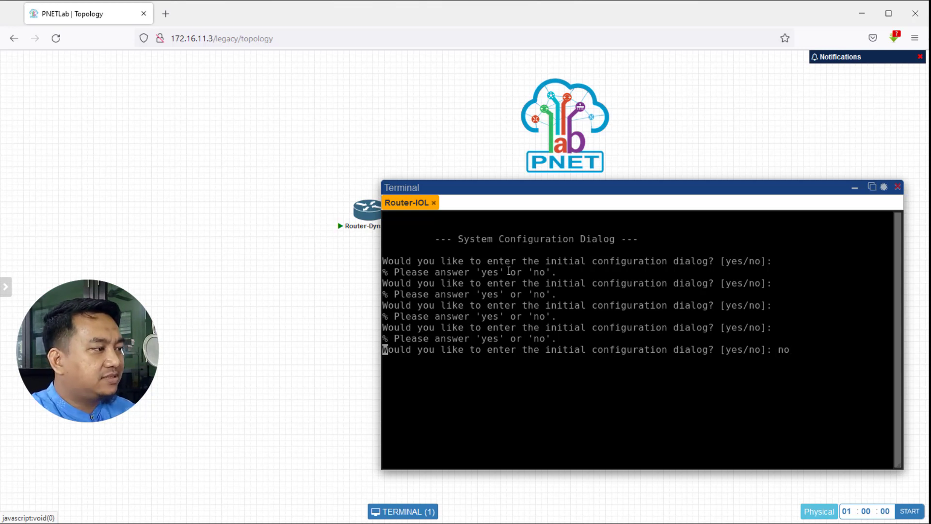
Bring up the Router> prompt in the Router-IOL console, then close that console session.
{"action": "key", "text": "Return"}
{"action": "key", "text": "Return"}
{"action": "key", "text": "Return"}
{"action": "key", "text": "Return"}
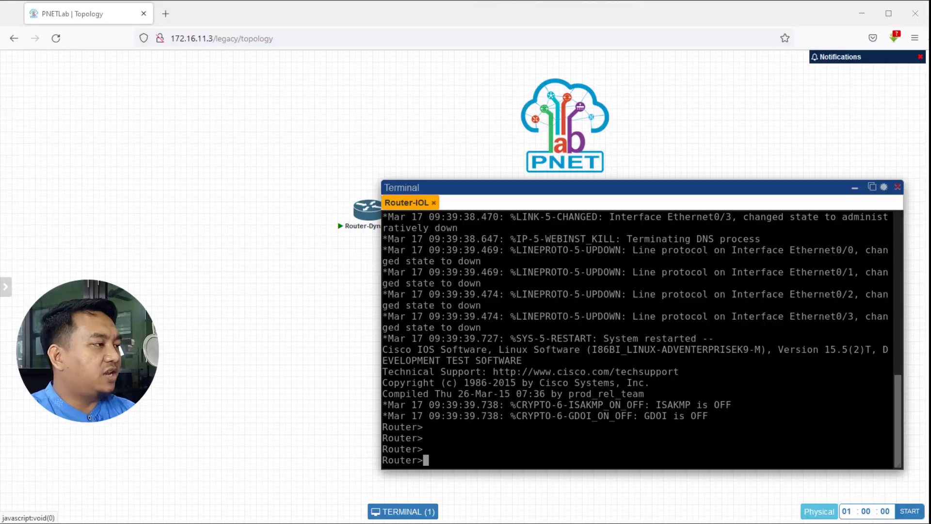
{"action": "left_click", "coordinate": [434, 202]}
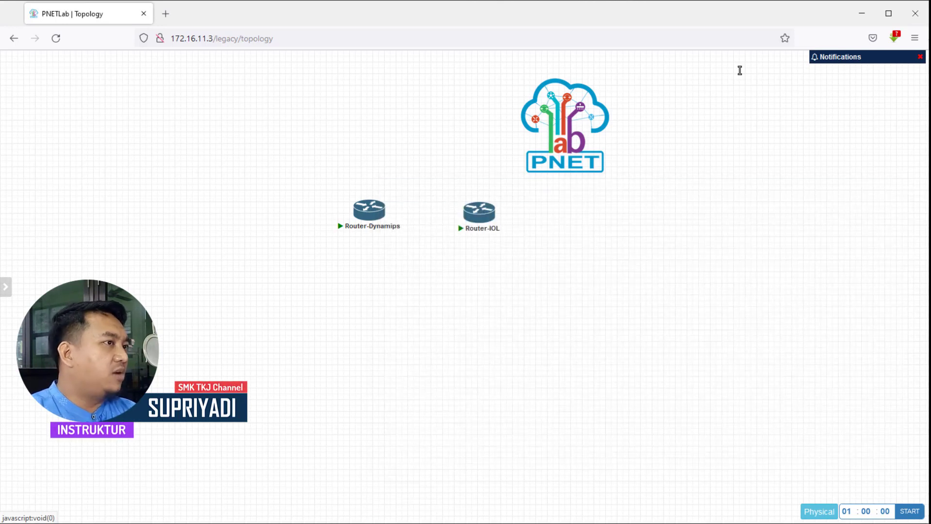
Minimize the browser, switch to WinSCP and browse the remote side from iol/bin to /opt/unetlab/addons/qemu/.
{"action": "left_click", "coordinate": [862, 14]}
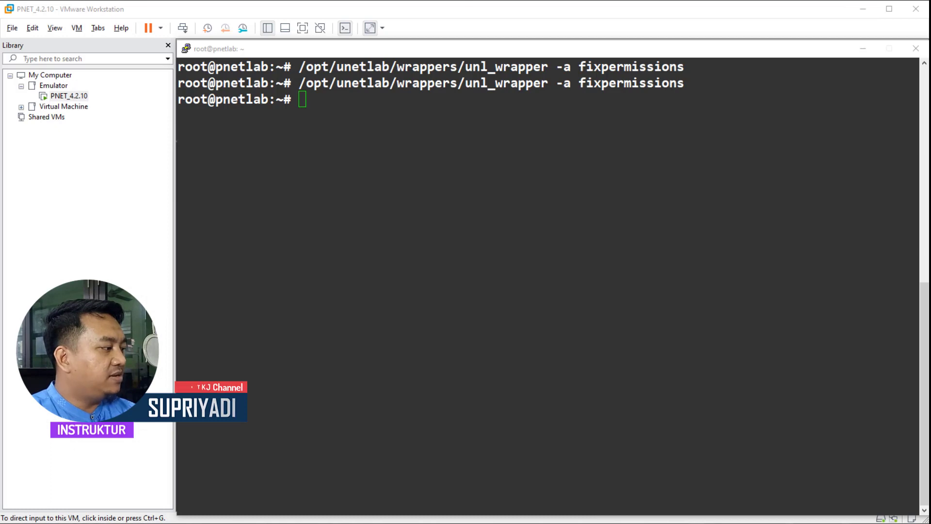
{"action": "key", "text": "alt+Tab"}
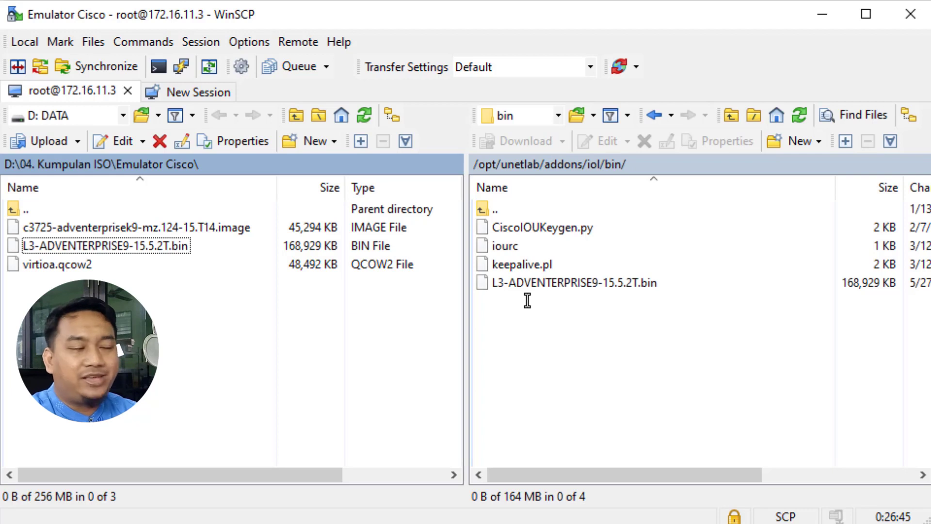
{"action": "double_click", "coordinate": [511, 210]}
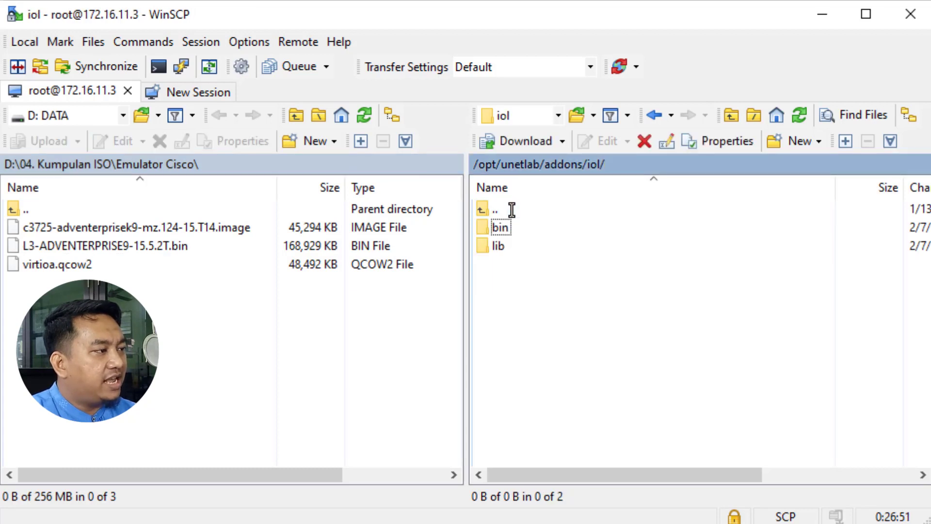
{"action": "left_click", "coordinate": [511, 210]}
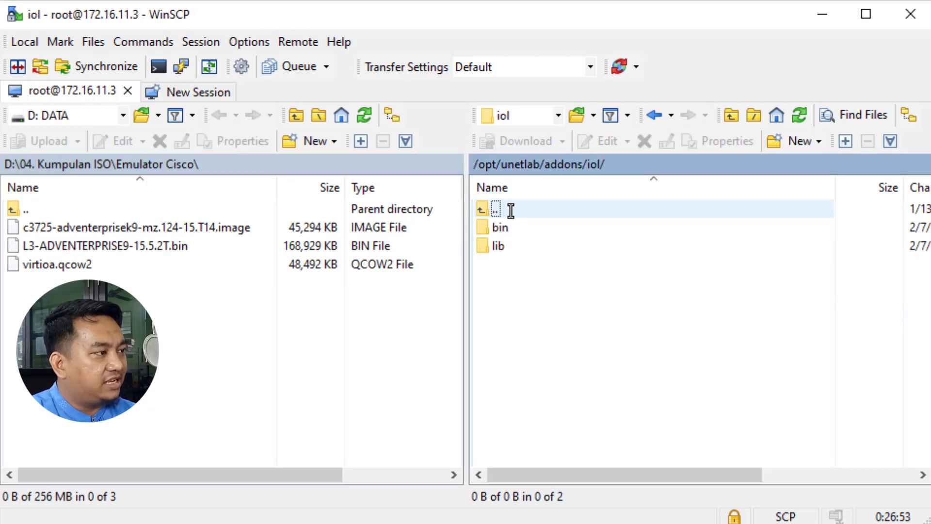
{"action": "double_click", "coordinate": [510, 209]}
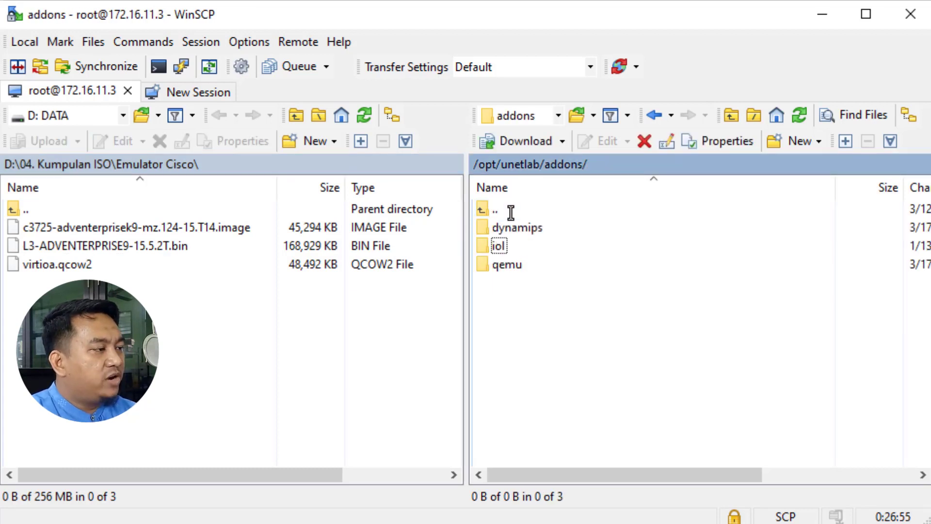
{"action": "double_click", "coordinate": [512, 266]}
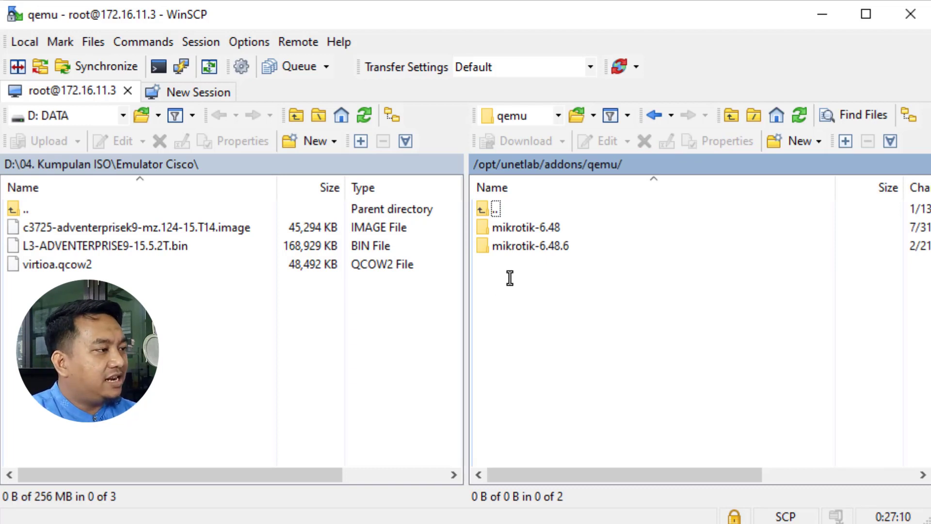
Create a new remote folder named vios-router in /opt/unetlab/addons/qemu/ with default attributes.
{"action": "right_click", "coordinate": [511, 276]}
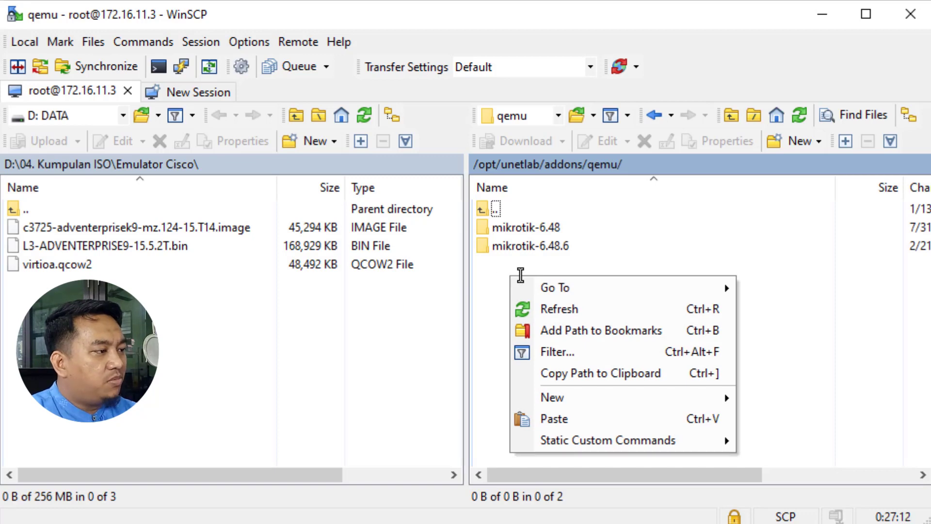
{"action": "mouse_move", "coordinate": [657, 399]}
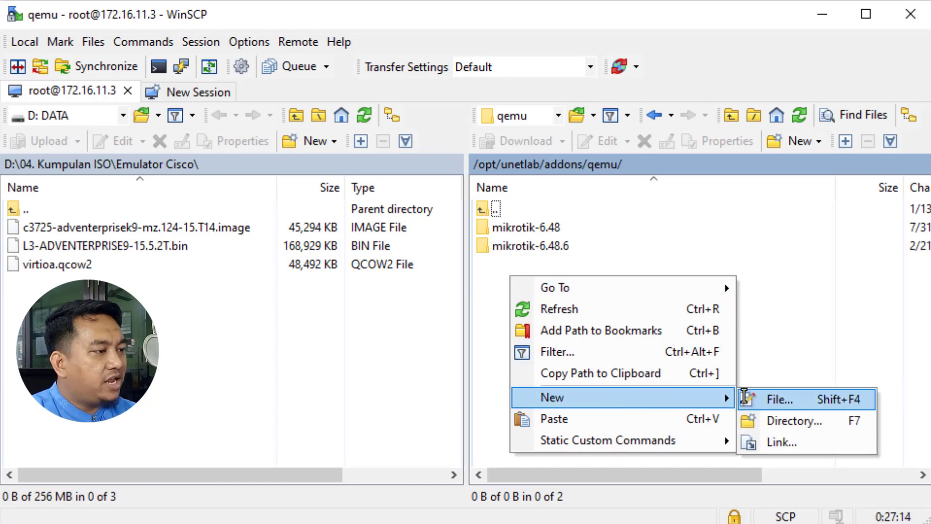
{"action": "left_click", "coordinate": [783, 421]}
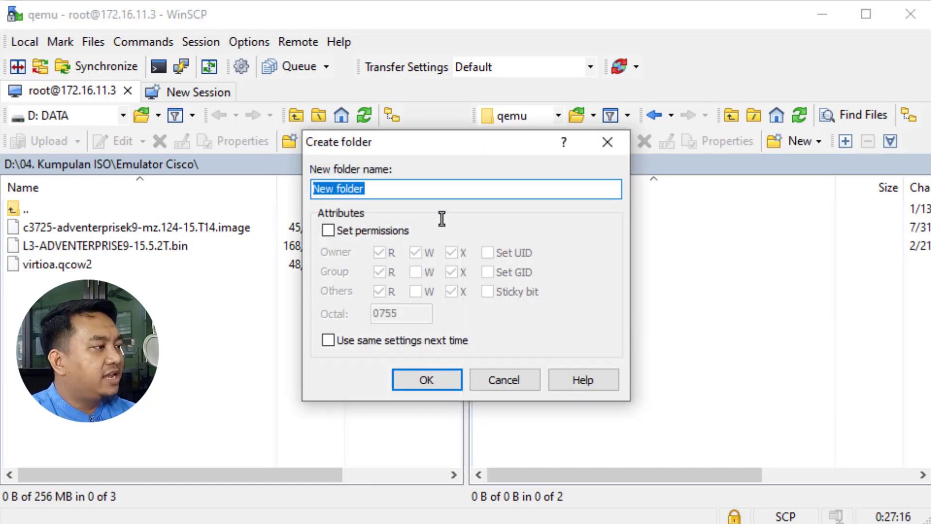
{"action": "left_click", "coordinate": [400, 189]}
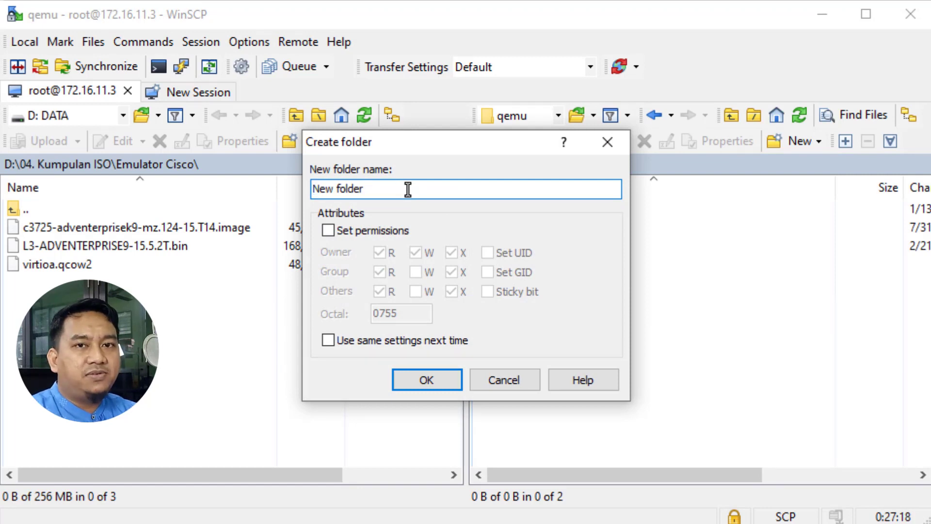
{"action": "left_click_drag", "start_coordinate": [401, 189], "coordinate": [177, 190]}
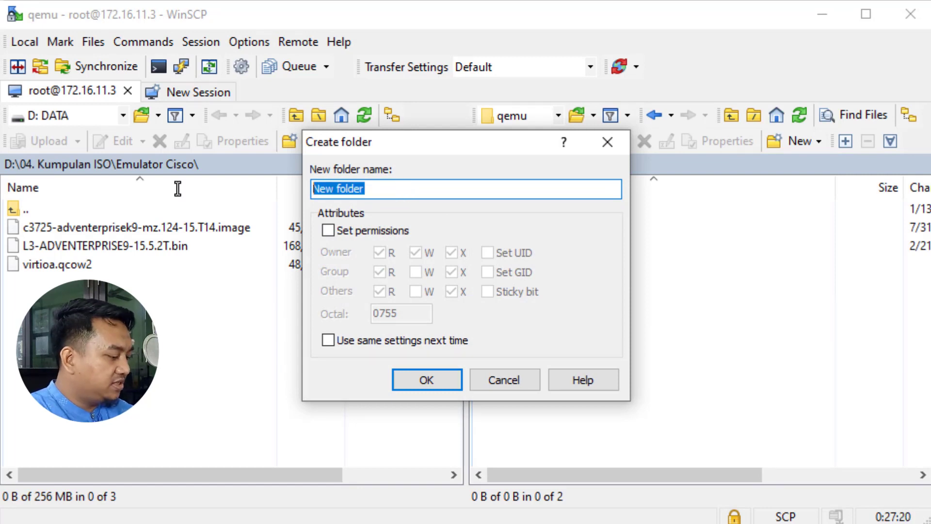
{"action": "type", "text": "vios"}
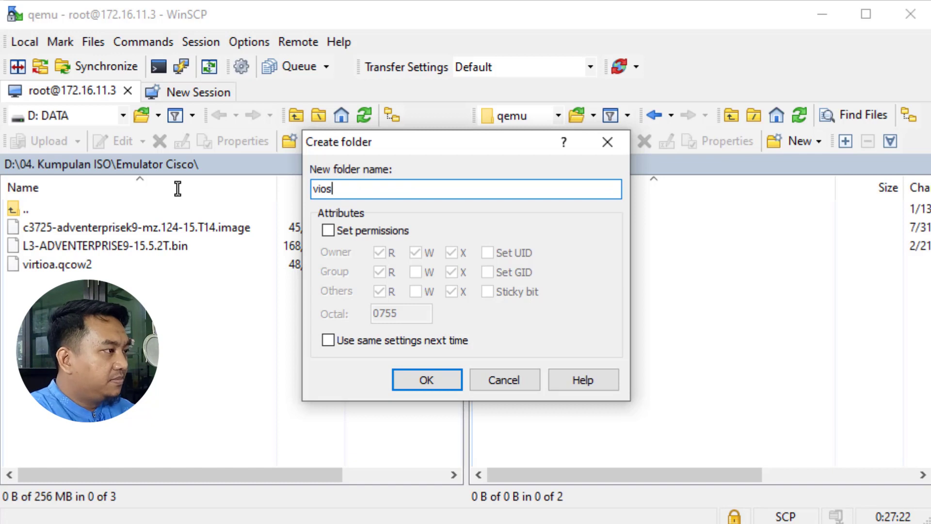
{"action": "type", "text": "-router"}
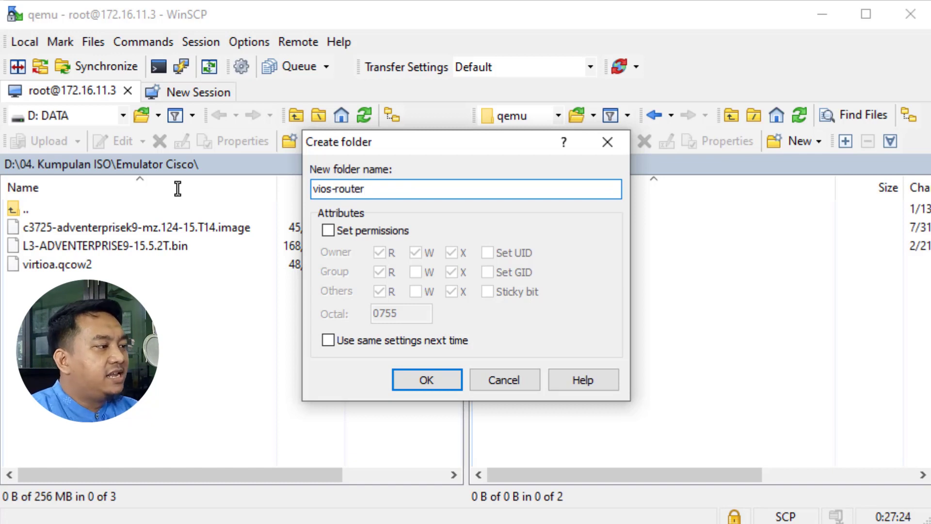
{"action": "left_click", "coordinate": [426, 378]}
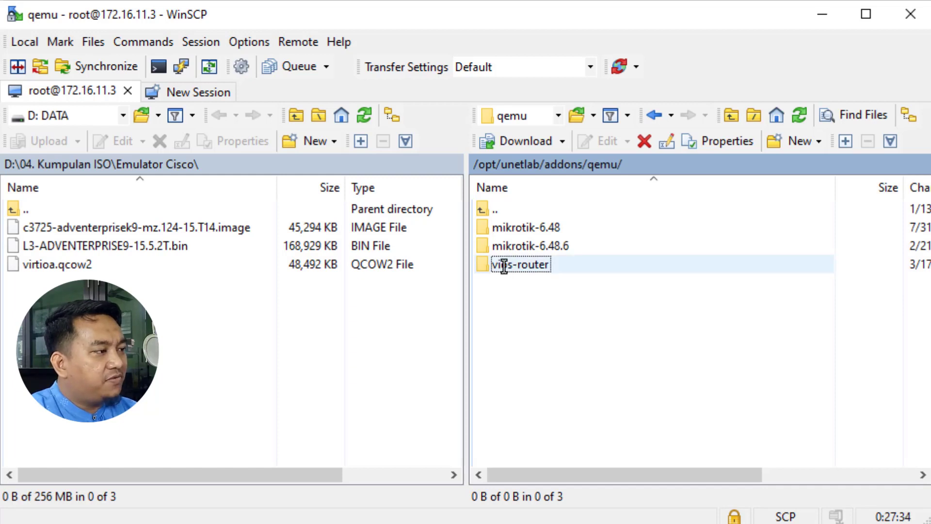
Upload virtioa.qcow2 from the local Emulator Cisco folder into /opt/unetlab/addons/qemu/vios-router/.
{"action": "double_click", "coordinate": [525, 265]}
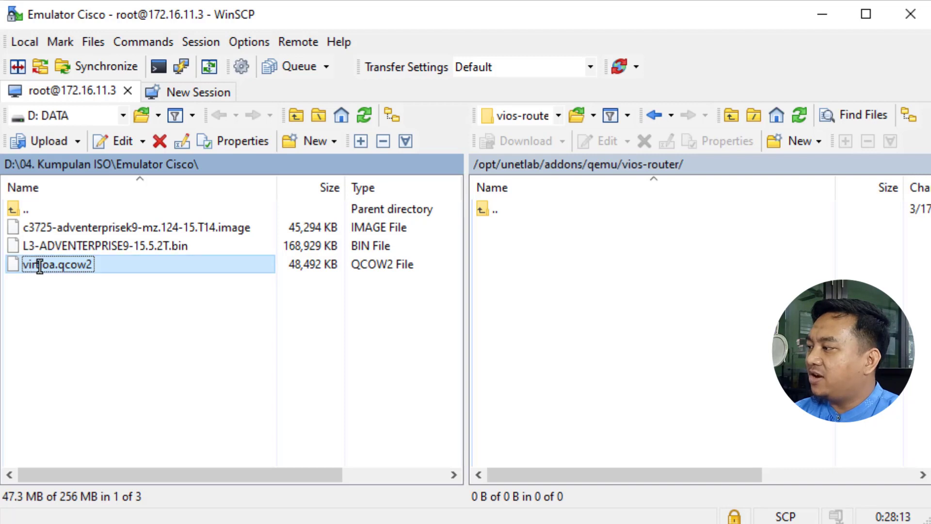
{"action": "right_click", "coordinate": [72, 265]}
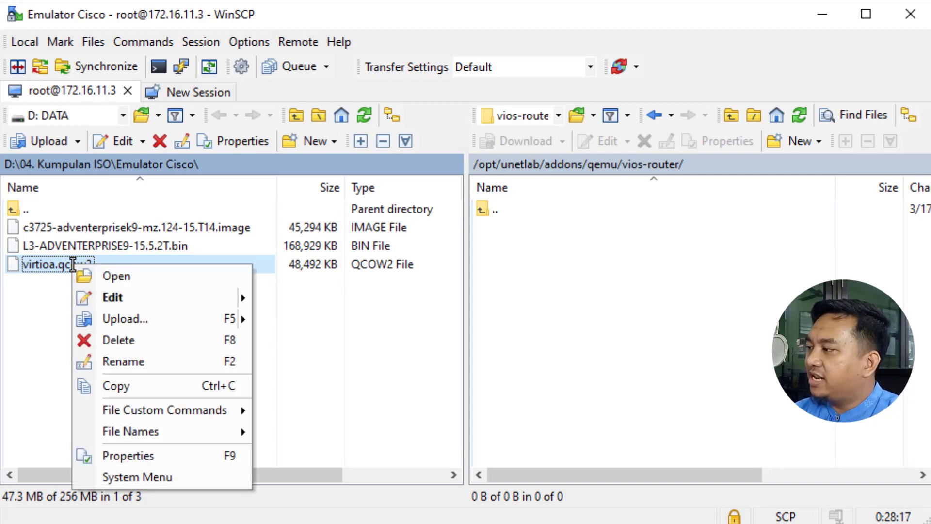
{"action": "left_click", "coordinate": [115, 319]}
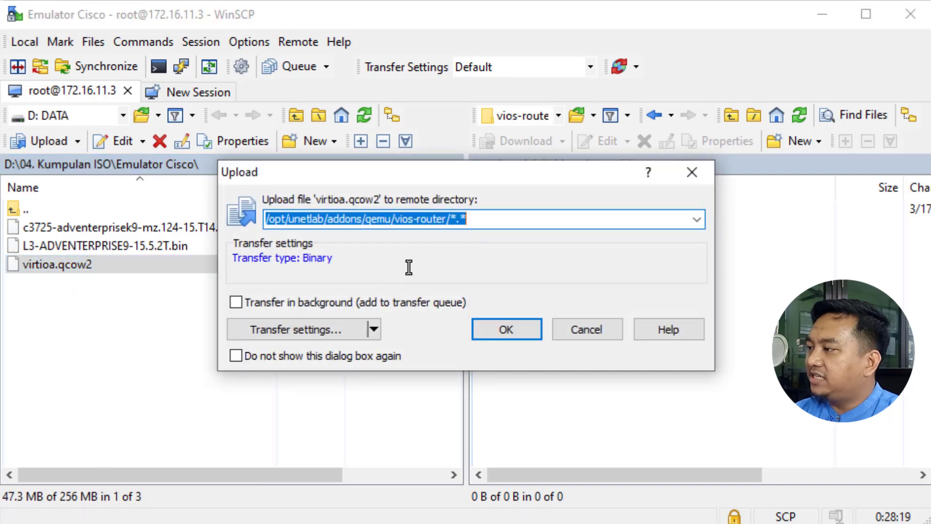
{"action": "left_click", "coordinate": [503, 332]}
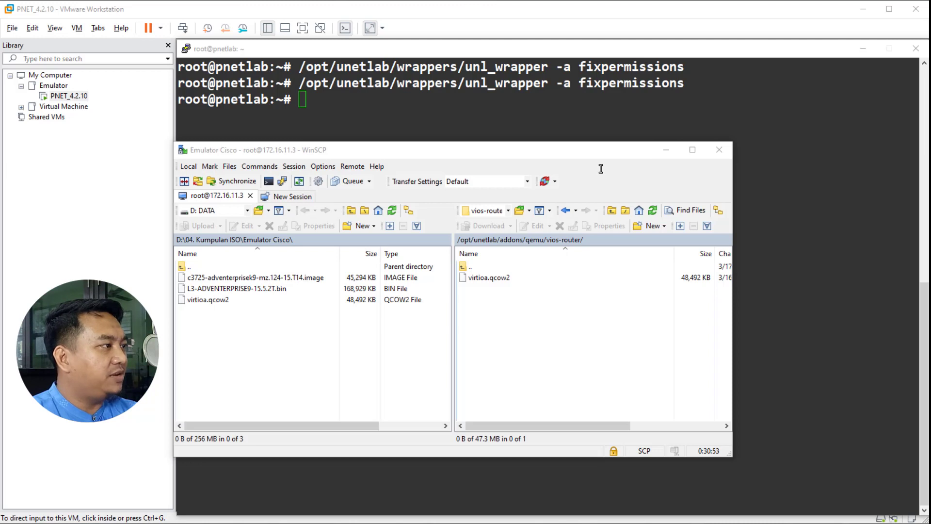
Minimize WinSCP and run /opt/unetlab/wrappers/unl_wrapper -a fixpermissions again in the SSH terminal.
{"action": "left_click", "coordinate": [667, 149]}
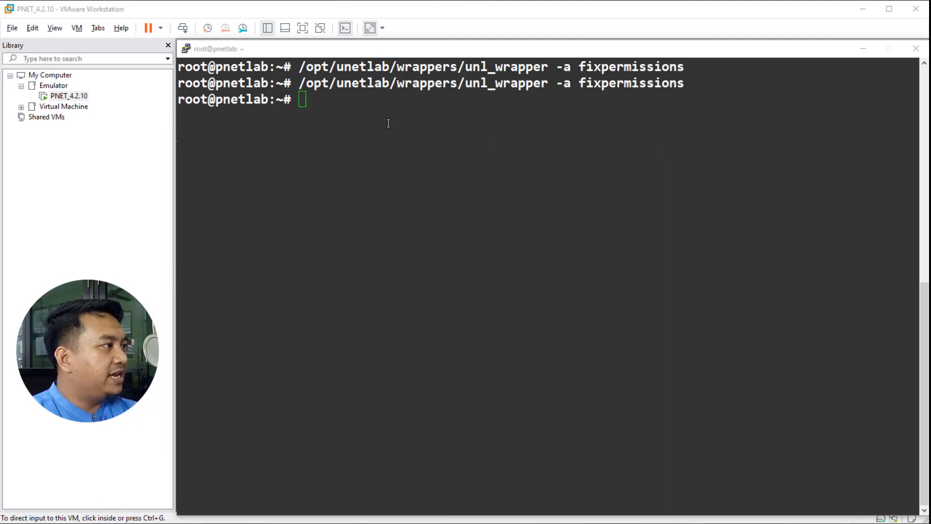
{"action": "left_click", "coordinate": [334, 53]}
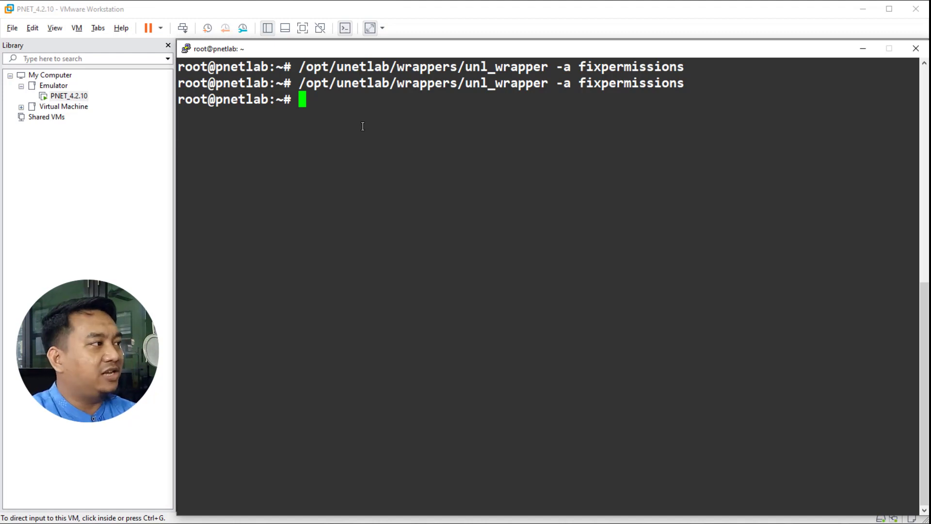
{"action": "key", "text": "Up"}
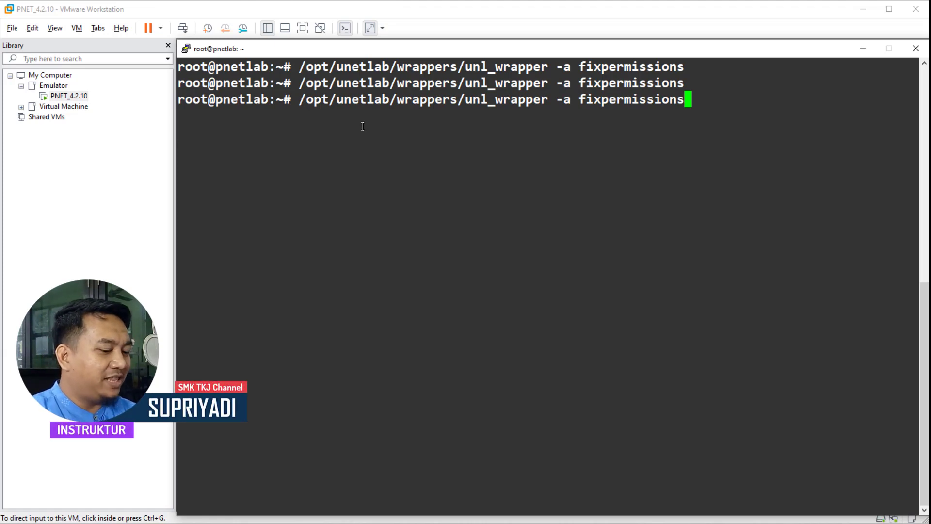
{"action": "key", "text": "Return"}
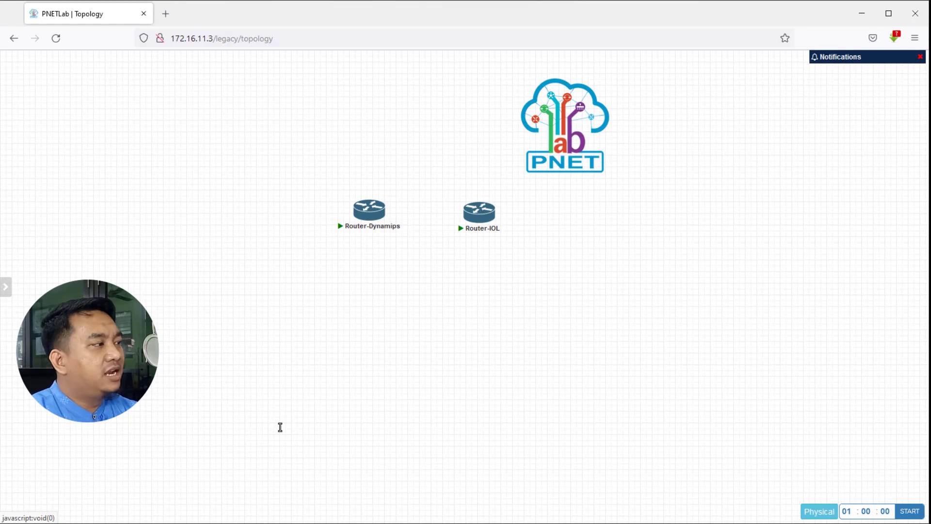
Reload the topology page and set up one new node from the Cisco vIOS Router template with the vios-router image.
{"action": "left_click", "coordinate": [56, 37]}
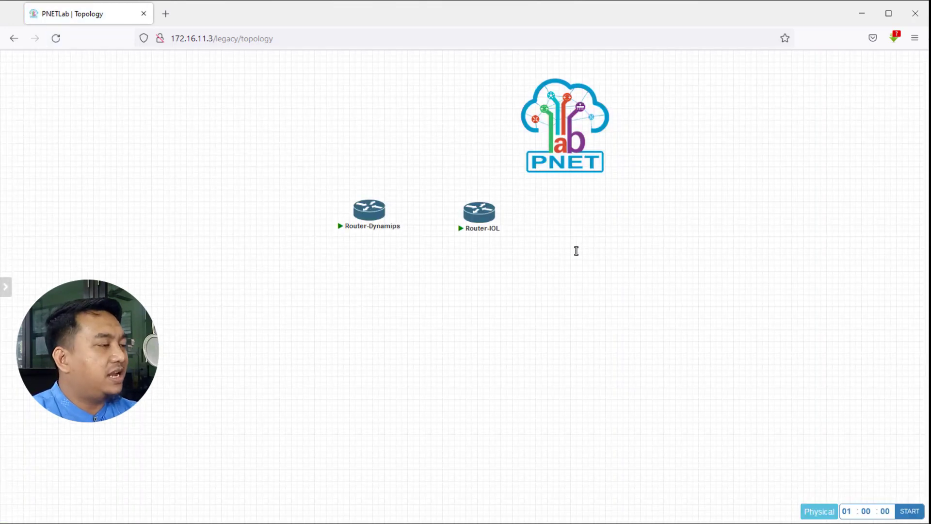
{"action": "right_click", "coordinate": [576, 210]}
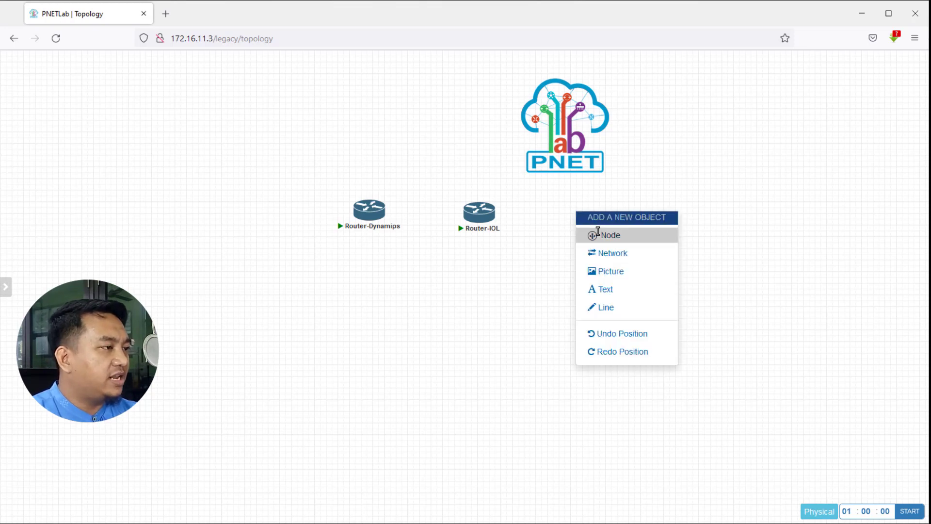
{"action": "left_click", "coordinate": [625, 235]}
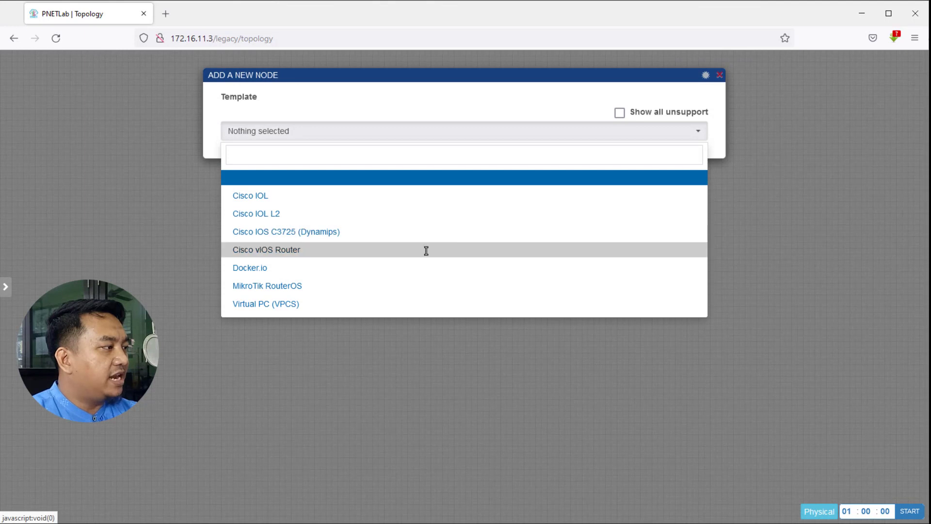
{"action": "left_click", "coordinate": [271, 250]}
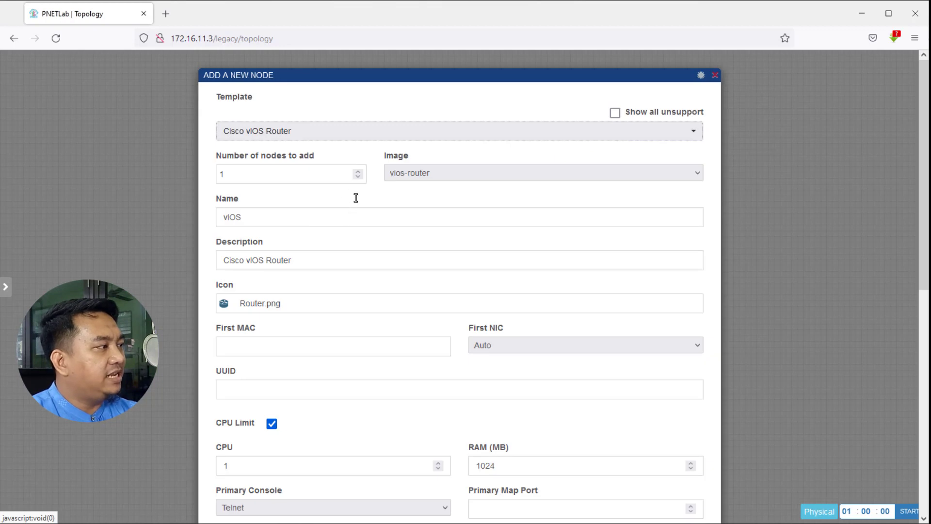
{"action": "double_click", "coordinate": [240, 170]}
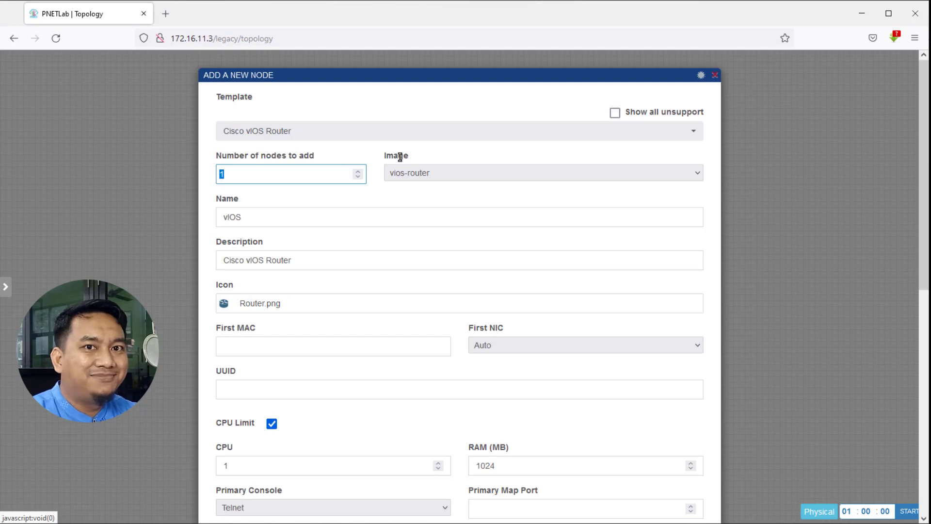
{"action": "left_click", "coordinate": [395, 177]}
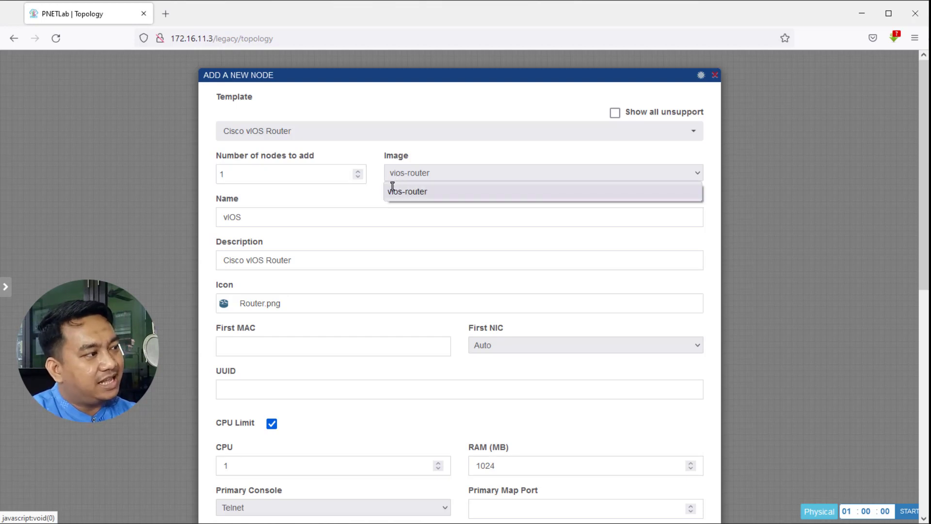
{"action": "left_click", "coordinate": [400, 175]}
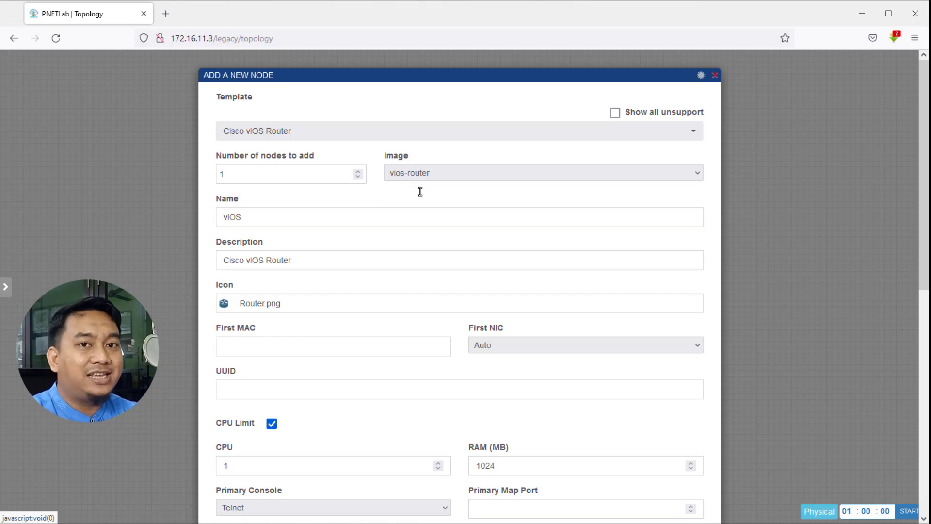
Name the new node Router-VIOS and save it with the remaining settings at their defaults.
{"action": "double_click", "coordinate": [253, 217]}
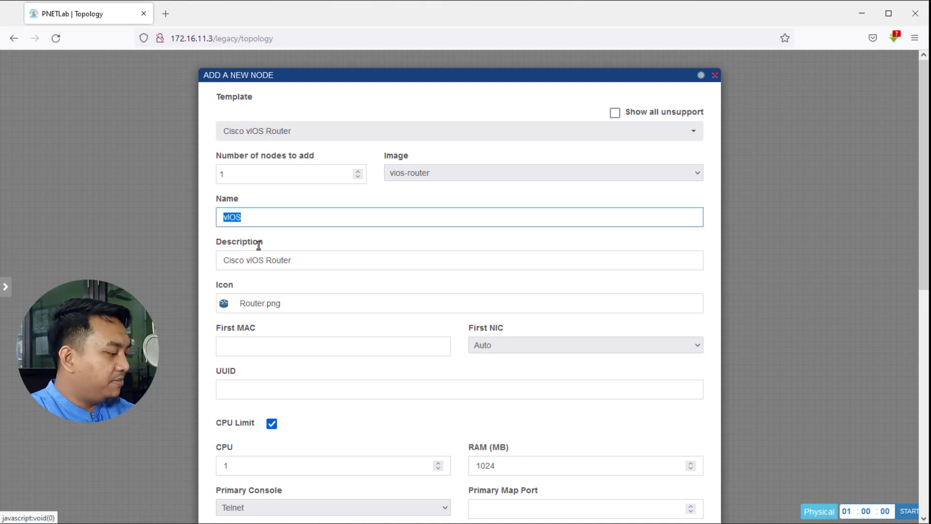
{"action": "type", "text": "Router"}
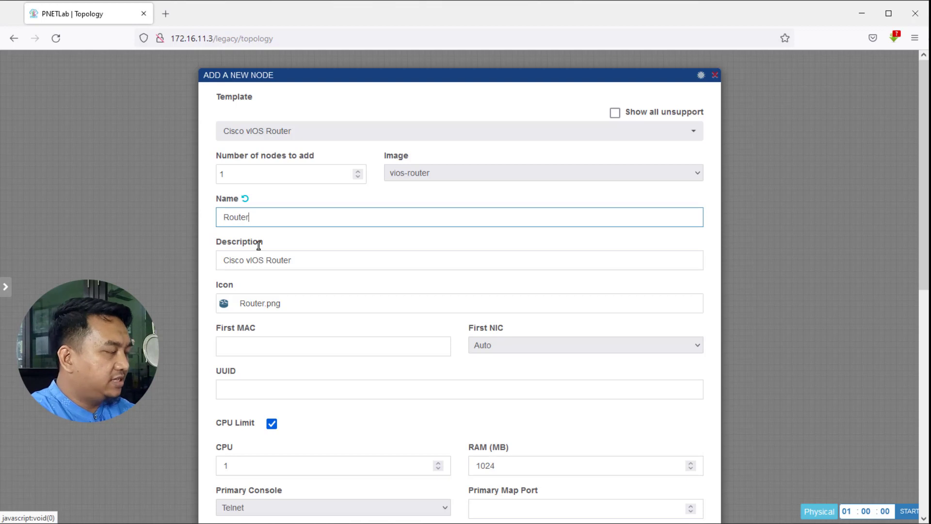
{"action": "type", "text": "-VI"}
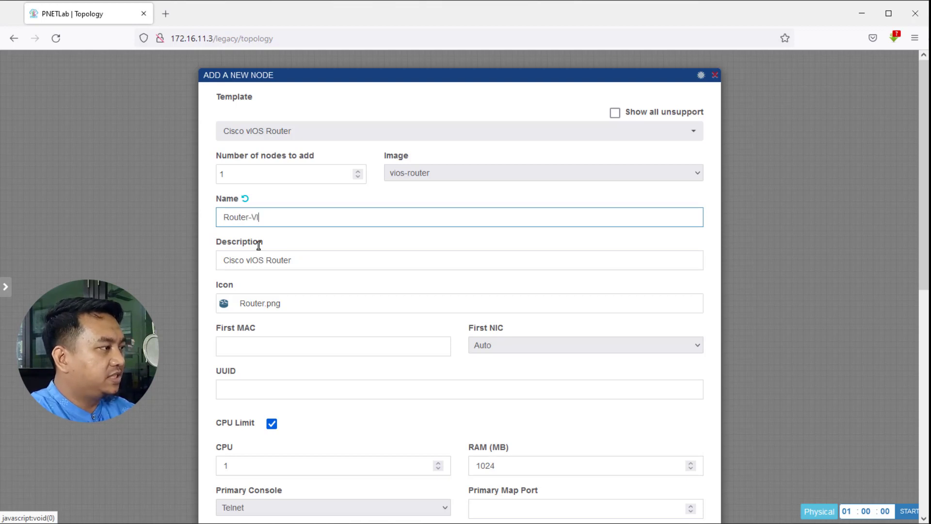
{"action": "type", "text": "OS"}
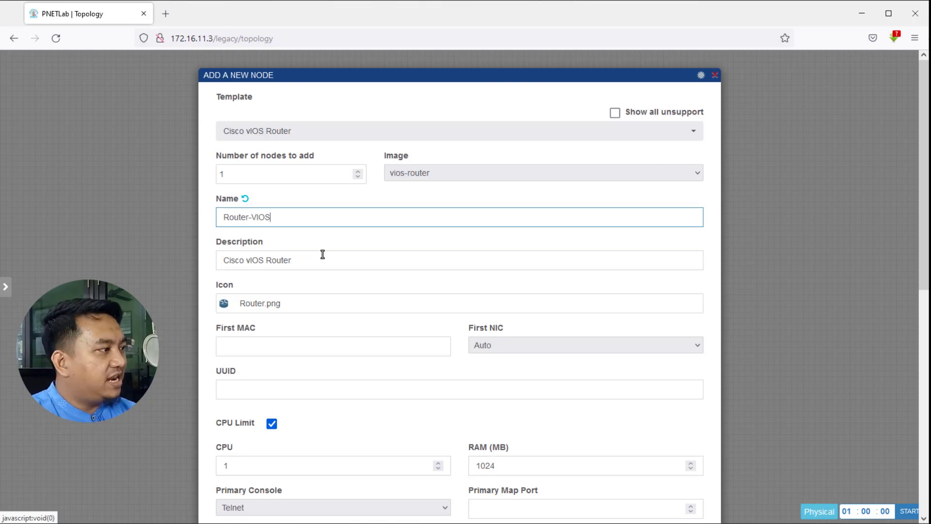
{"action": "left_click", "coordinate": [333, 241]}
{"action": "scroll", "coordinate": [319, 333], "scroll_direction": "down", "scroll_amount": 4}
{"action": "scroll", "coordinate": [319, 334], "scroll_direction": "down", "scroll_amount": 4}
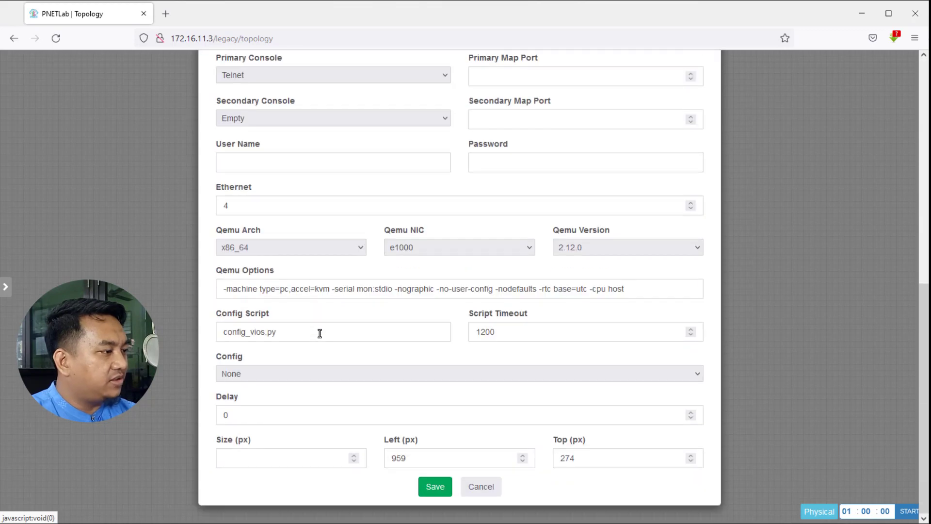
{"action": "left_click", "coordinate": [440, 486]}
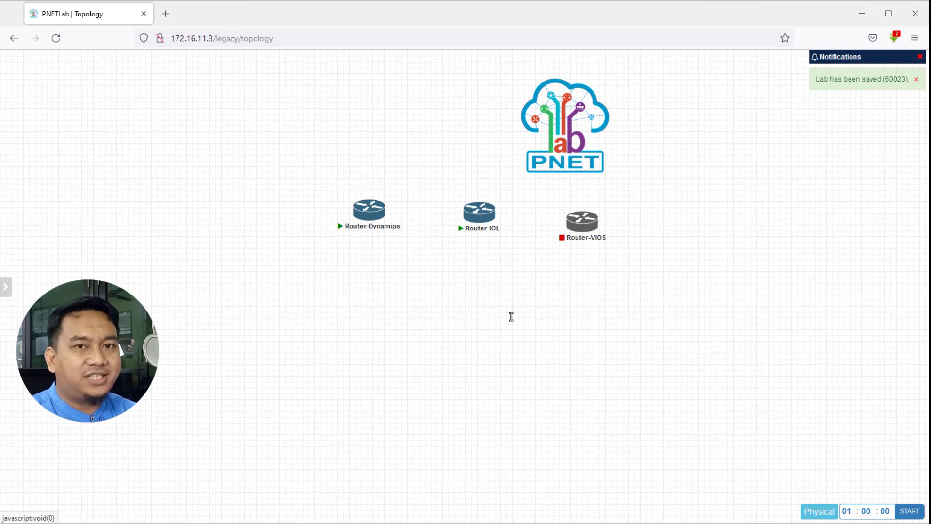
Start the Router-VIOS node, open its console and move the terminal window below the PNETLab logo.
{"action": "mouse_move", "coordinate": [582, 220]}
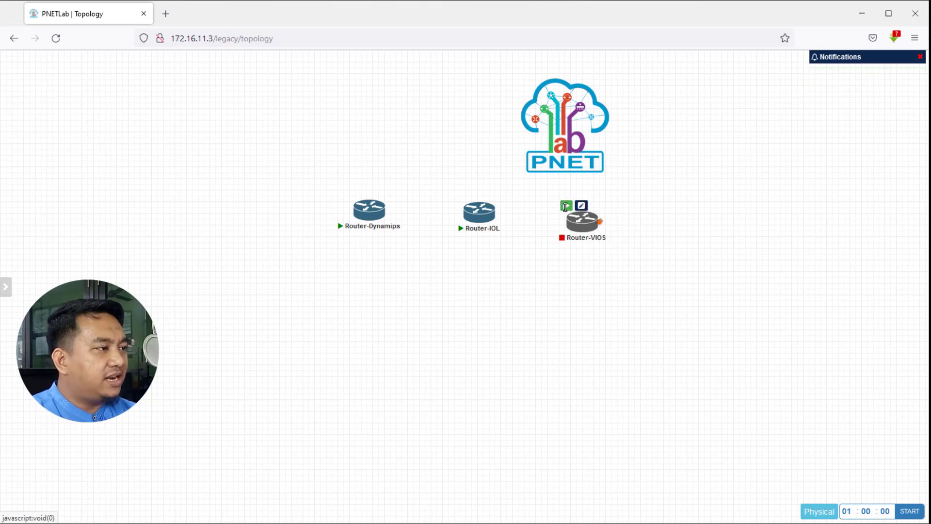
{"action": "left_click", "coordinate": [566, 205]}
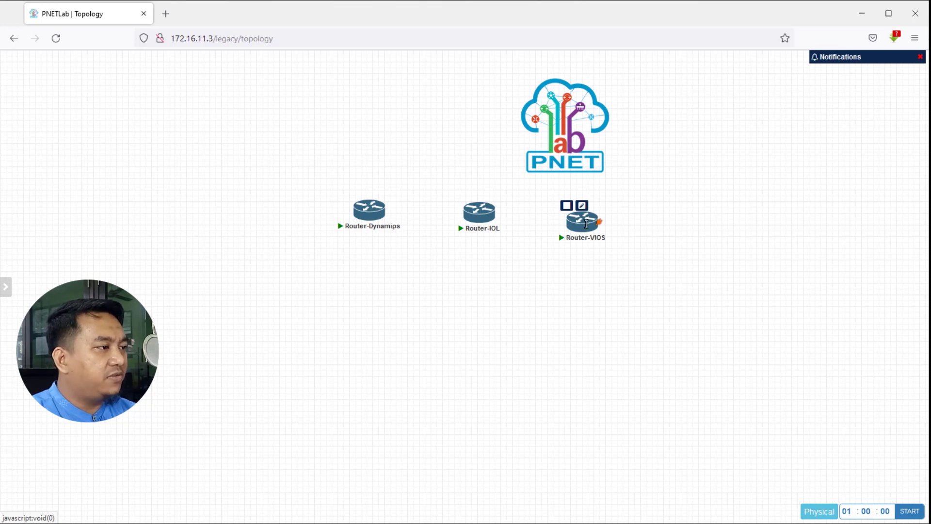
{"action": "left_click", "coordinate": [571, 221]}
{"action": "left_click_drag", "start_coordinate": [407, 73], "coordinate": [537, 170]}
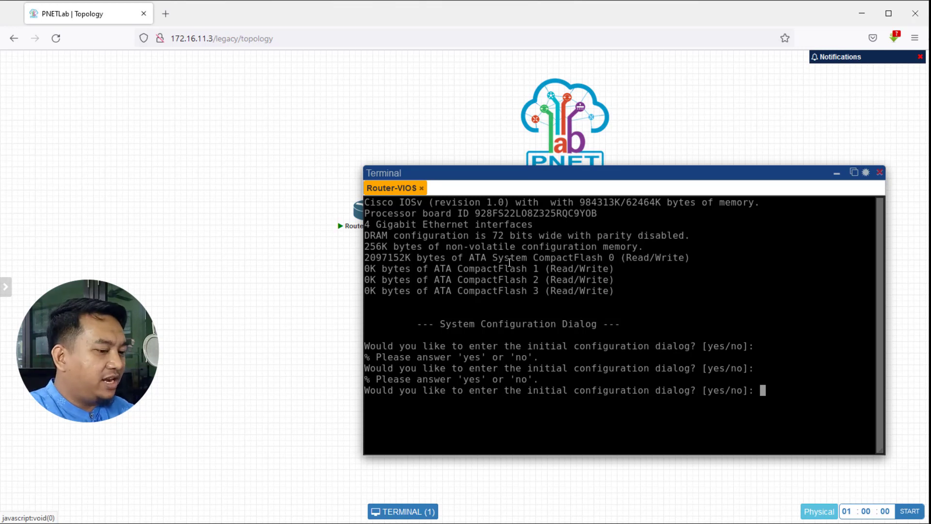
Answer no to the initial configuration dialog on Router-VIOS and proceed to the Router> command prompt.
{"action": "type", "text": "no"}
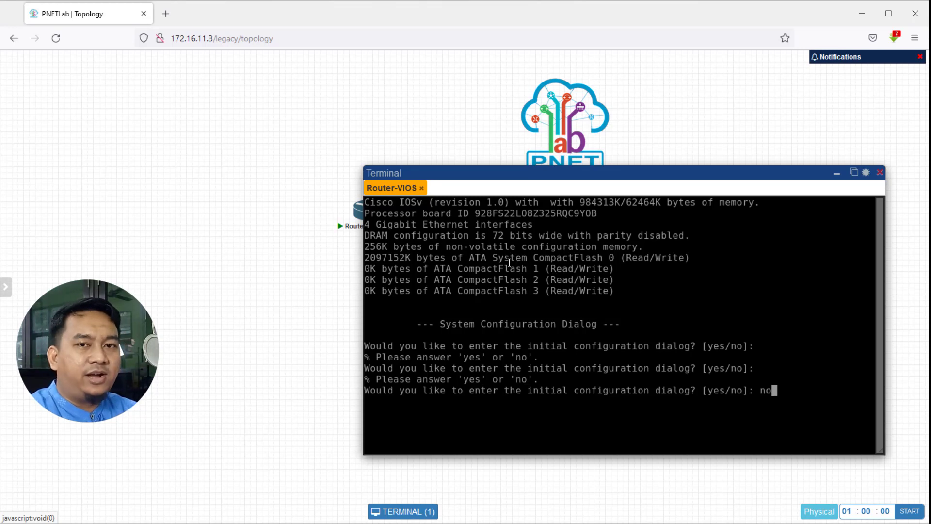
{"action": "key", "text": "Return"}
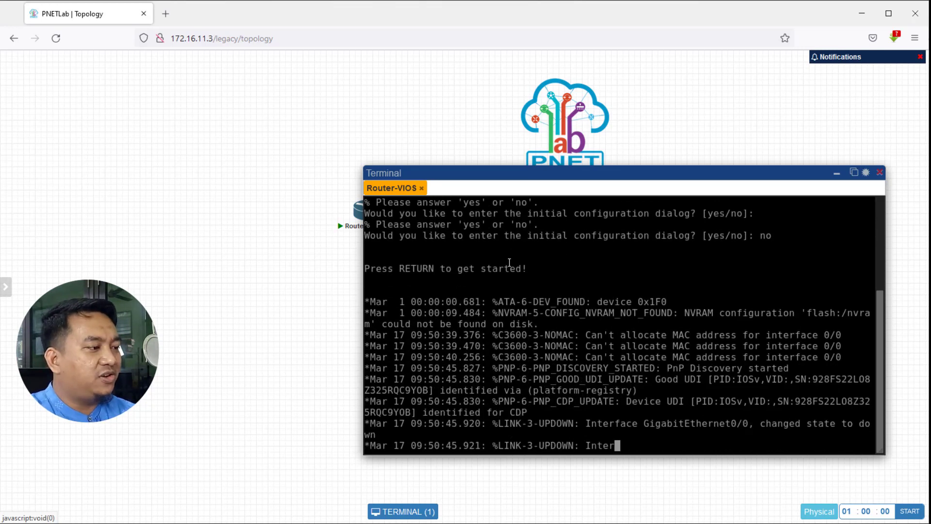
{"action": "key", "text": "Return"}
{"action": "key", "text": "Return"}
{"action": "key", "text": "Return"}
{"action": "key", "text": "Return"}
{"action": "key", "text": "Return"}
{"action": "key", "text": "Return"}
{"action": "key", "text": "Return"}
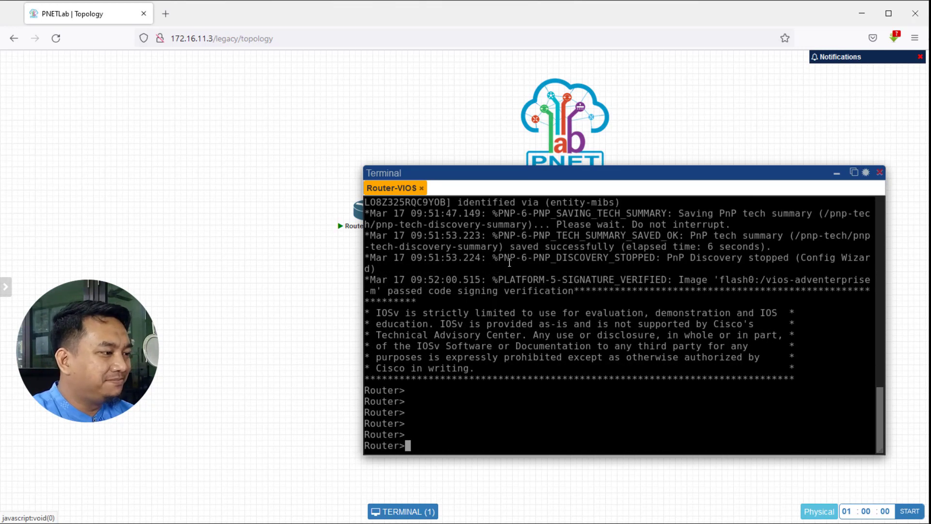